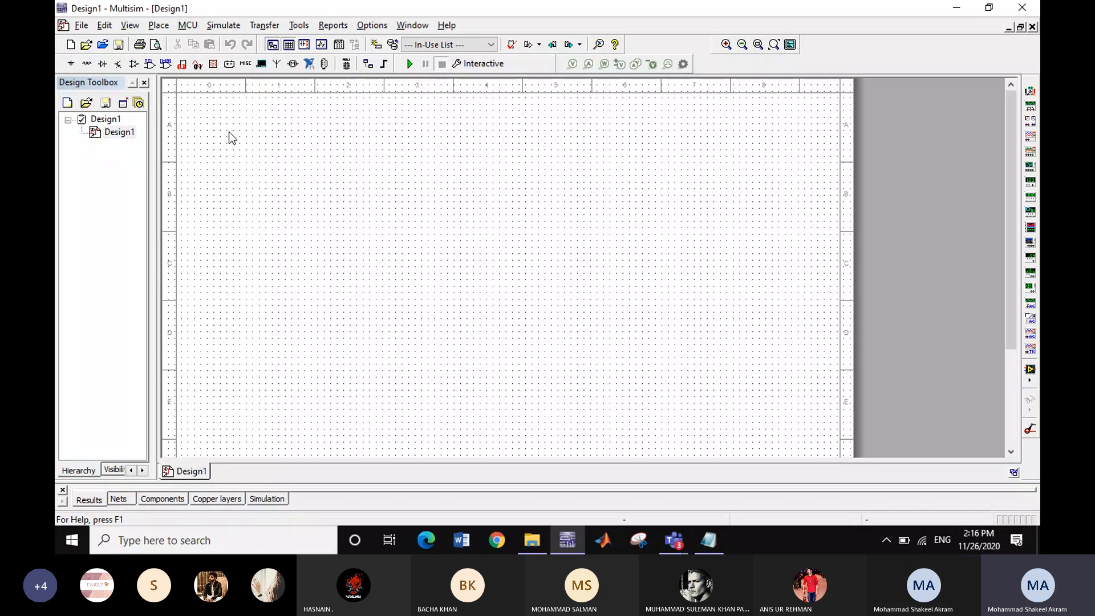
Step: Open the component browser and set it to list parts from all groups of the Master Database
left_click(166, 64)
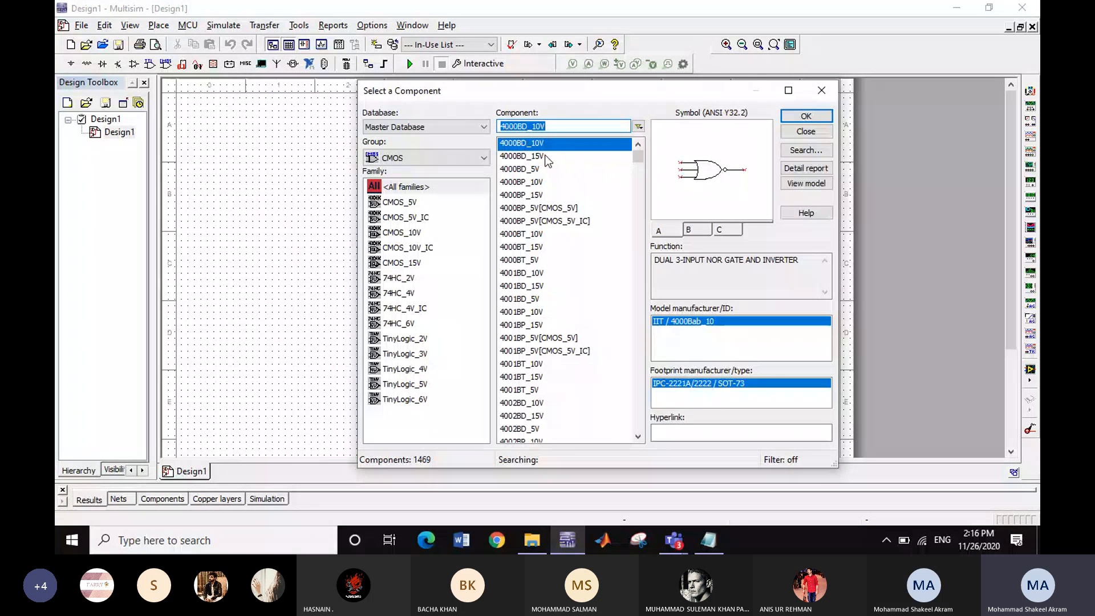
type("74")
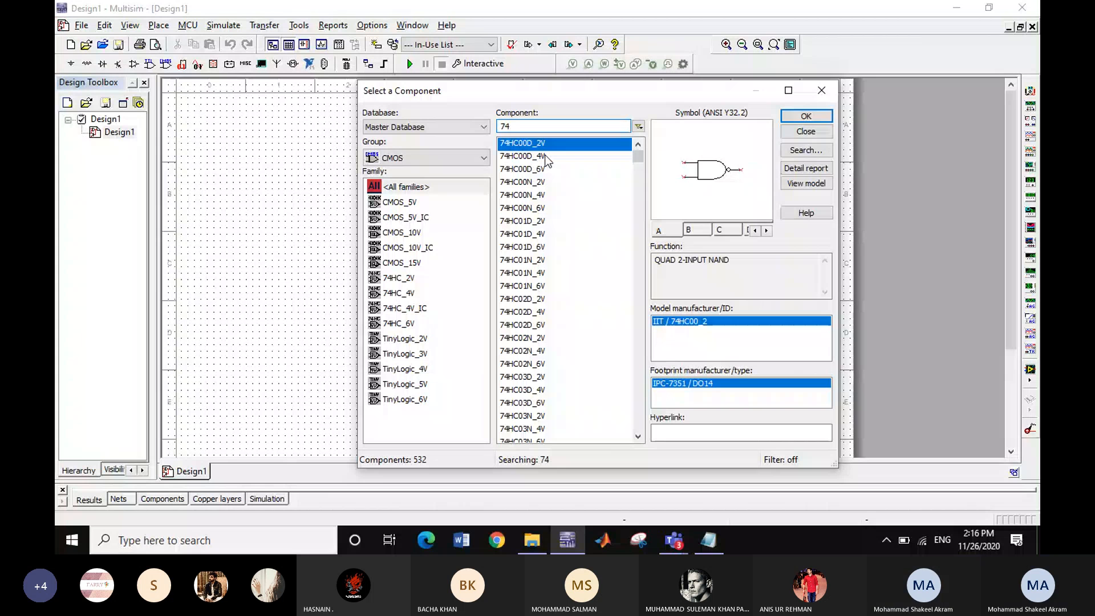
type("l")
key("BackSpace")
key("BackSpace")
key("BackSpace")
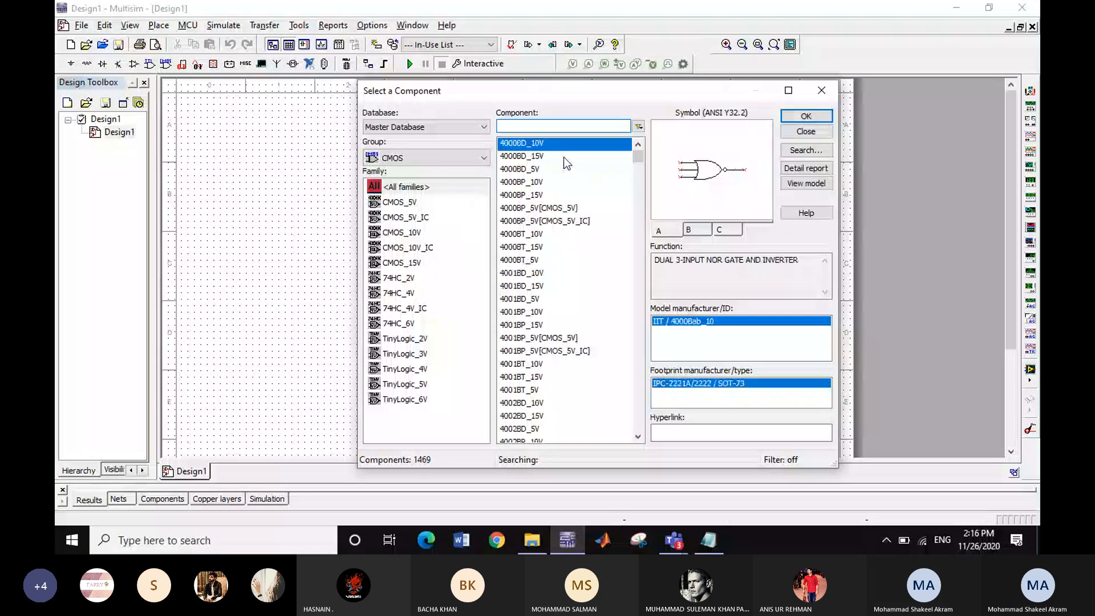
left_click(459, 162)
left_click(445, 172)
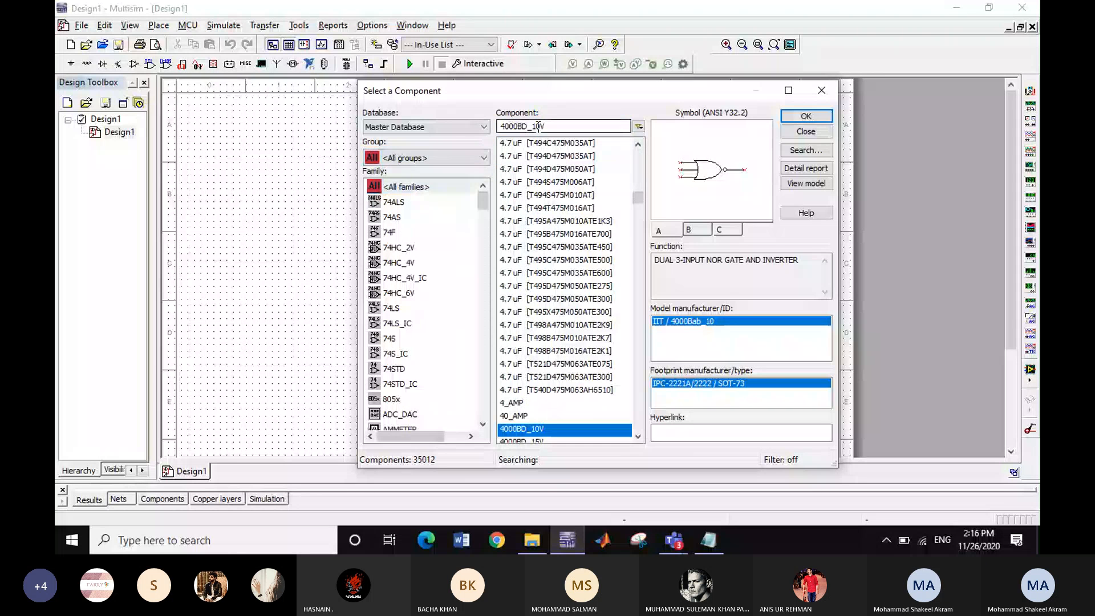
Step: Find 74ls08 and place the 74LS08D quad 2-input AND IC from the 74LS_IC family near the middle of the sheet
left_click_drag(545, 126, 494, 122)
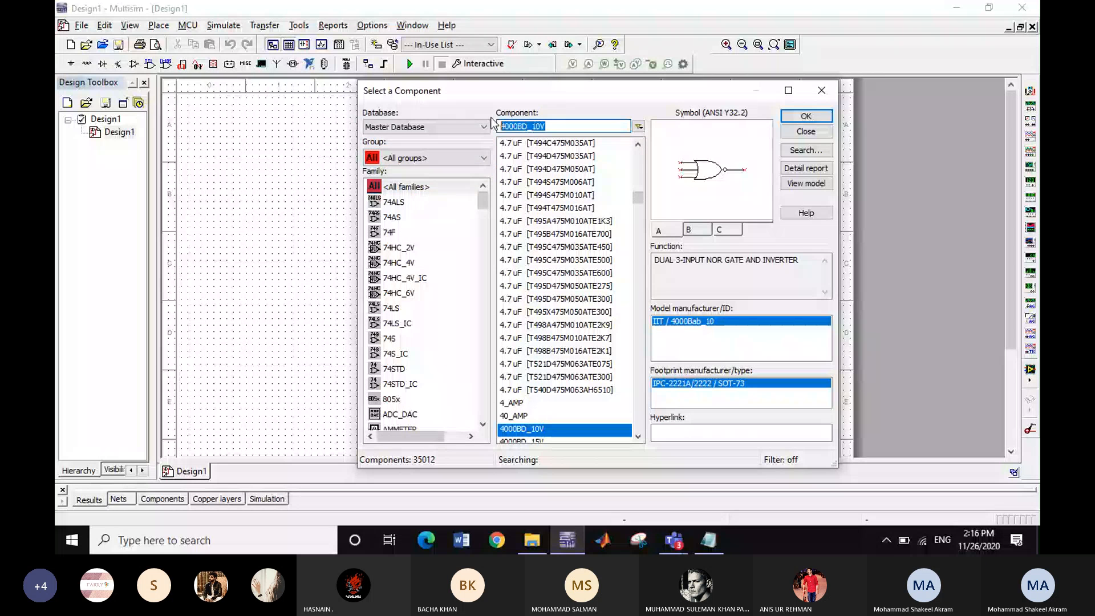
type("74")
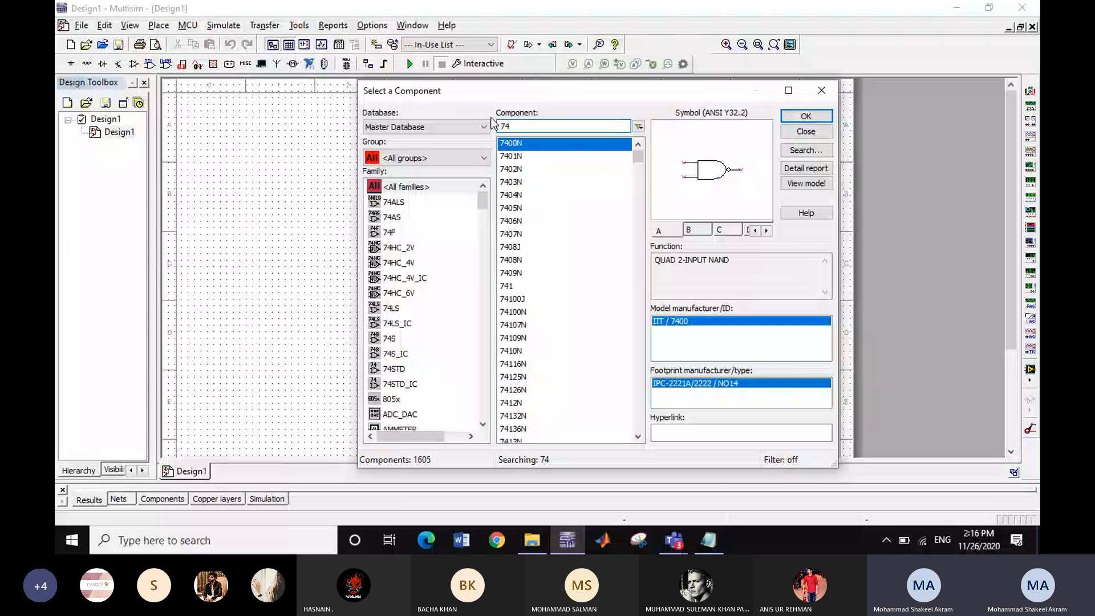
type("ls02")
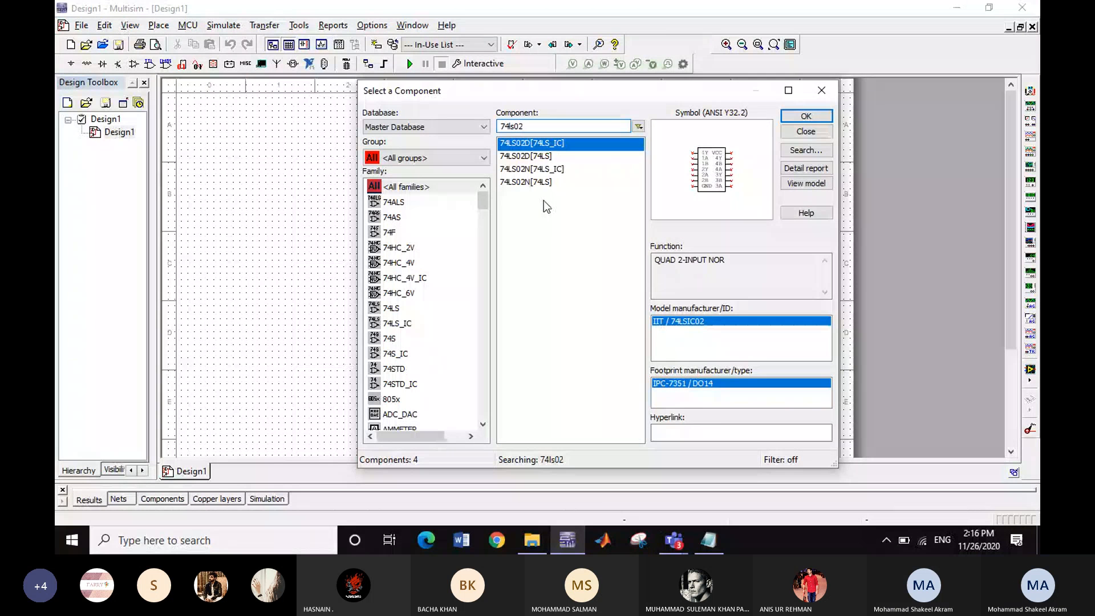
key("BackSpace")
type("8")
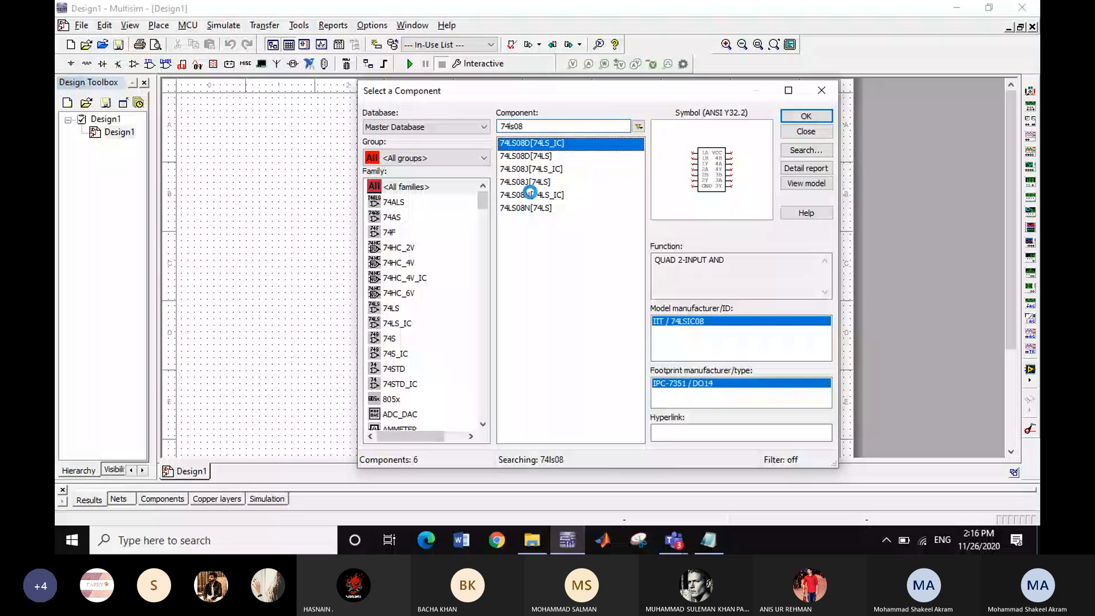
left_click(482, 247)
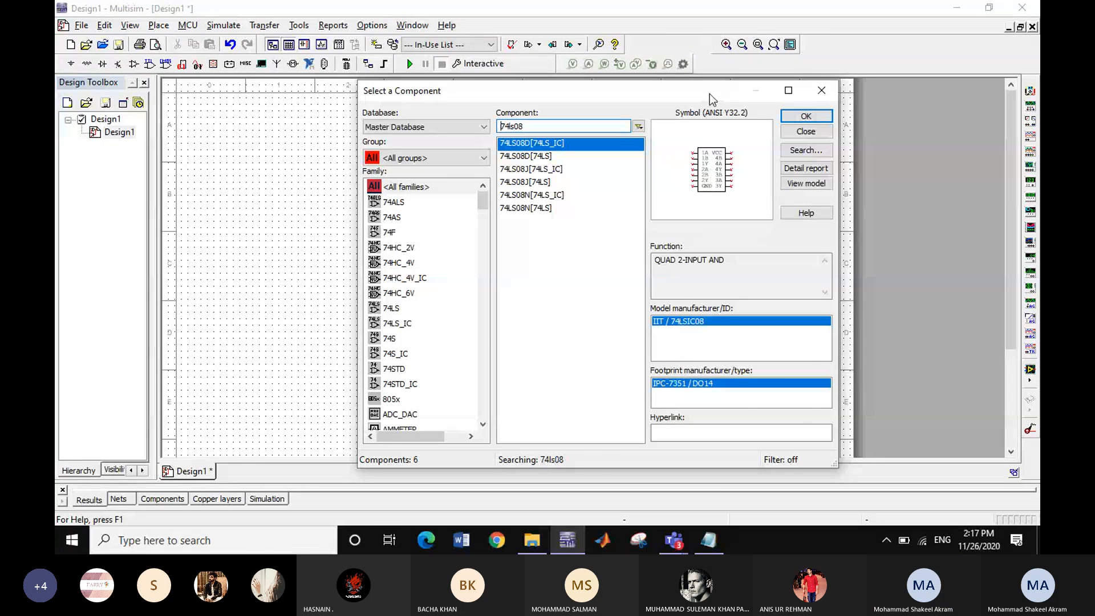
left_click_drag(710, 94, 604, 369)
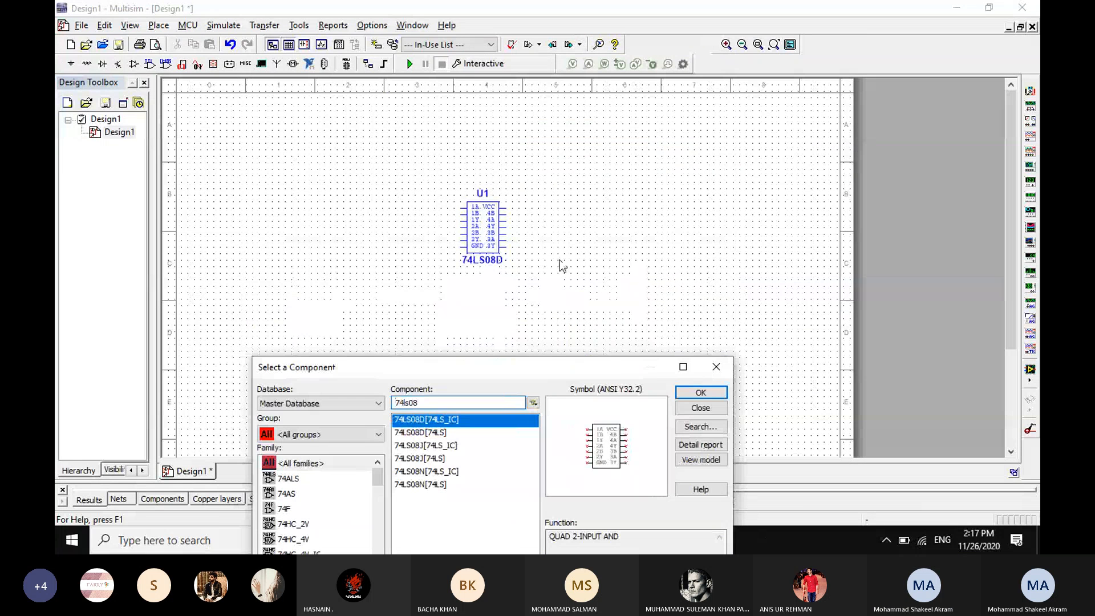
scroll(543, 223, "up", 3)
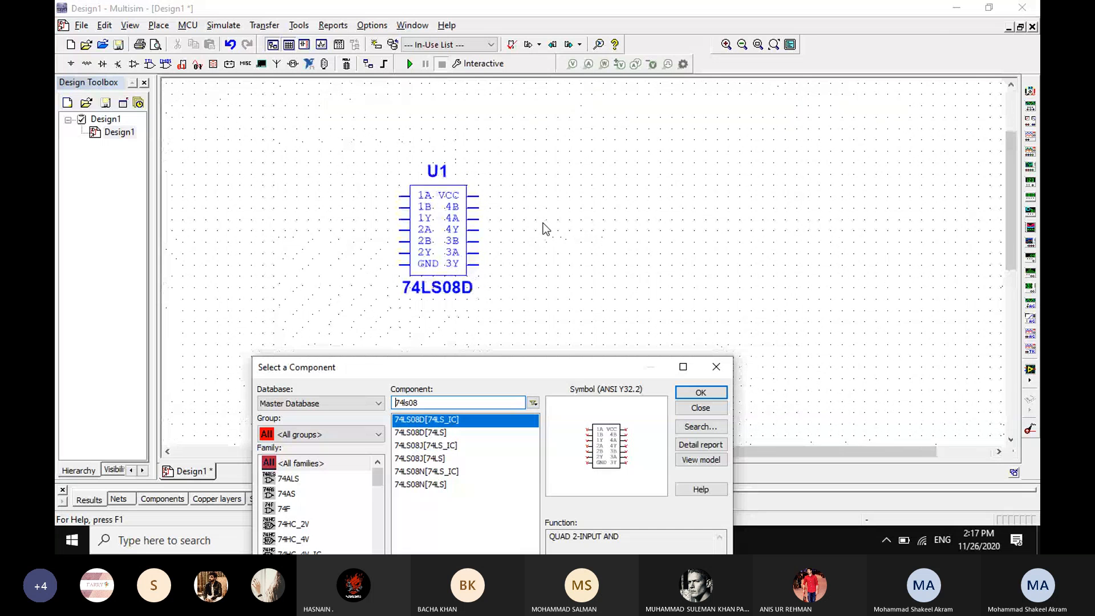
scroll(545, 228, "up", 1)
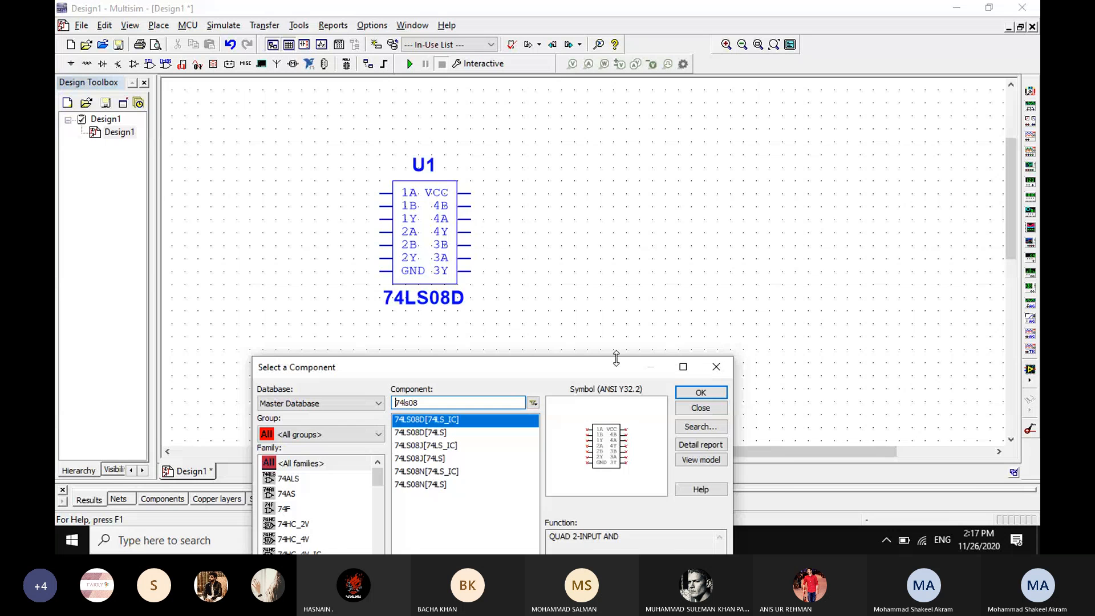
left_click_drag(616, 358, 814, 142)
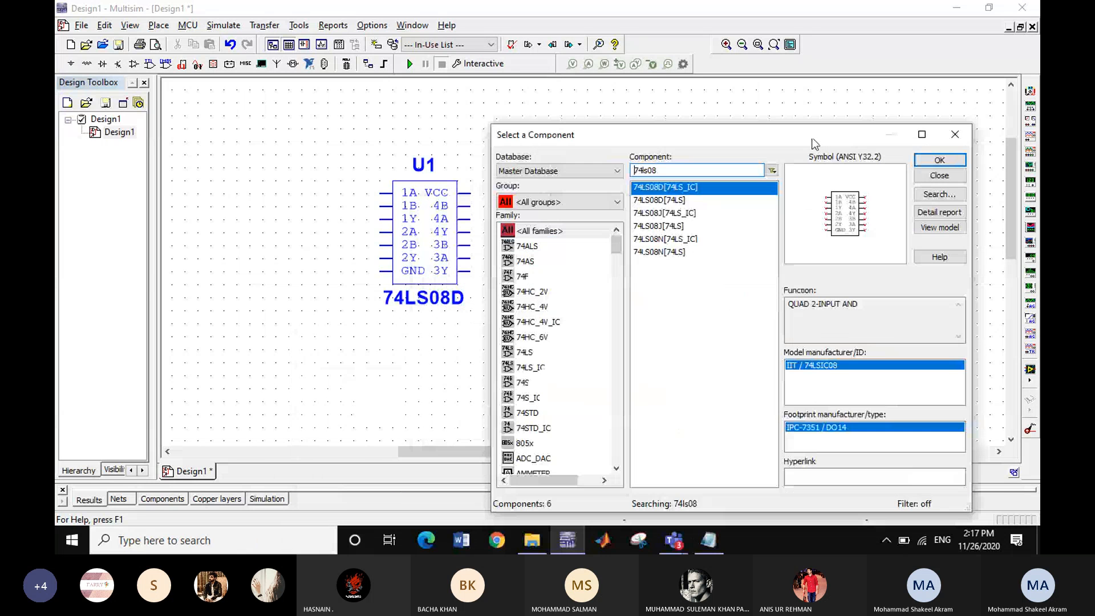
left_click(956, 136)
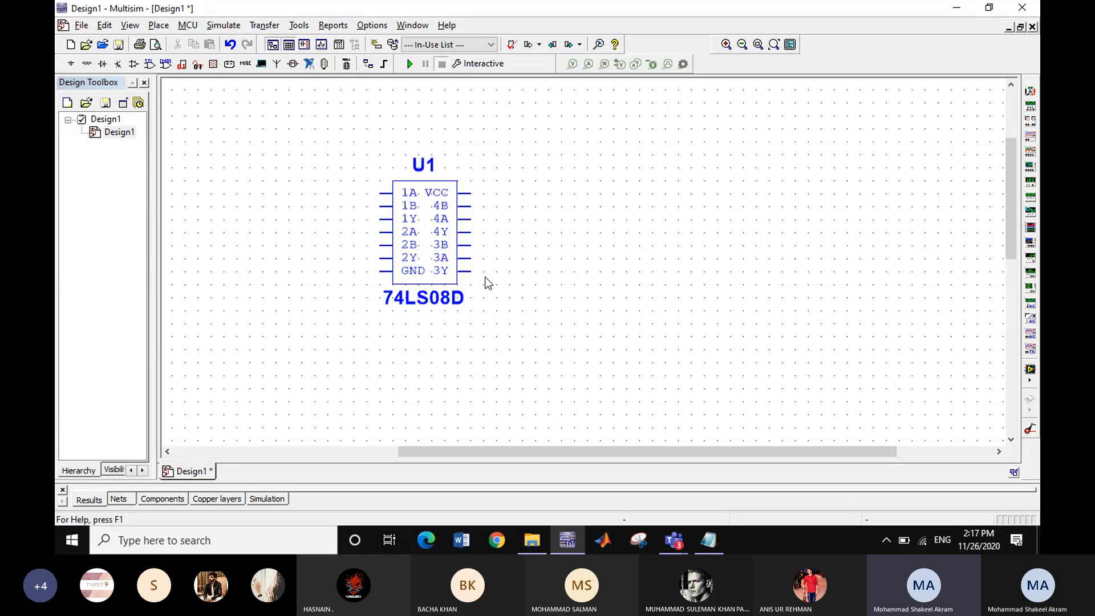
Step: Place three VCC supplies from the Sources group, one to the upper right of the 74LS08D and two to its left
left_click(71, 63)
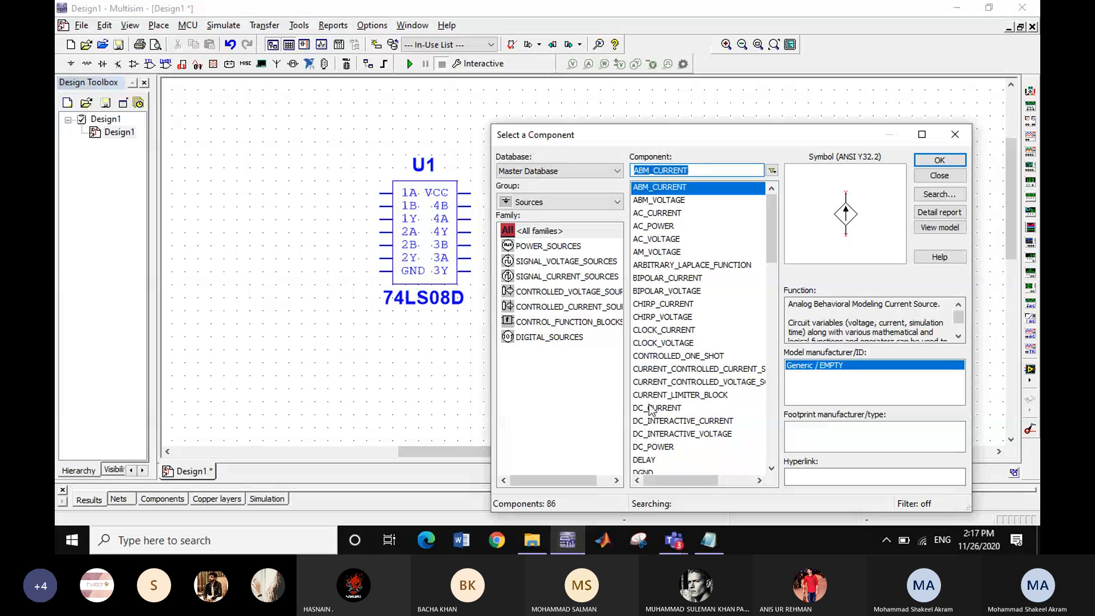
type("vcc")
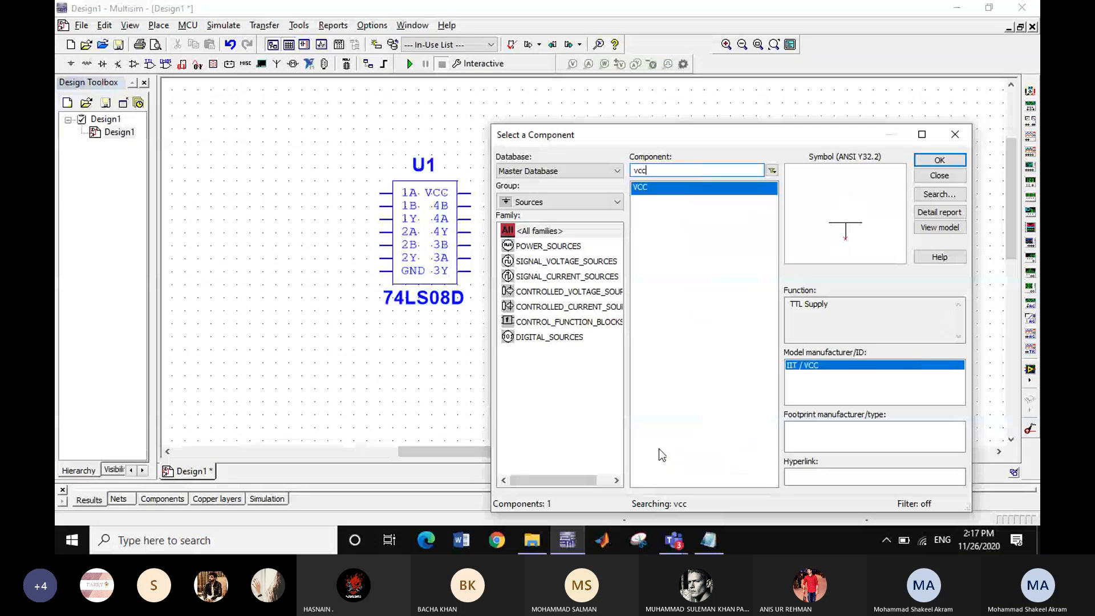
left_click(940, 160)
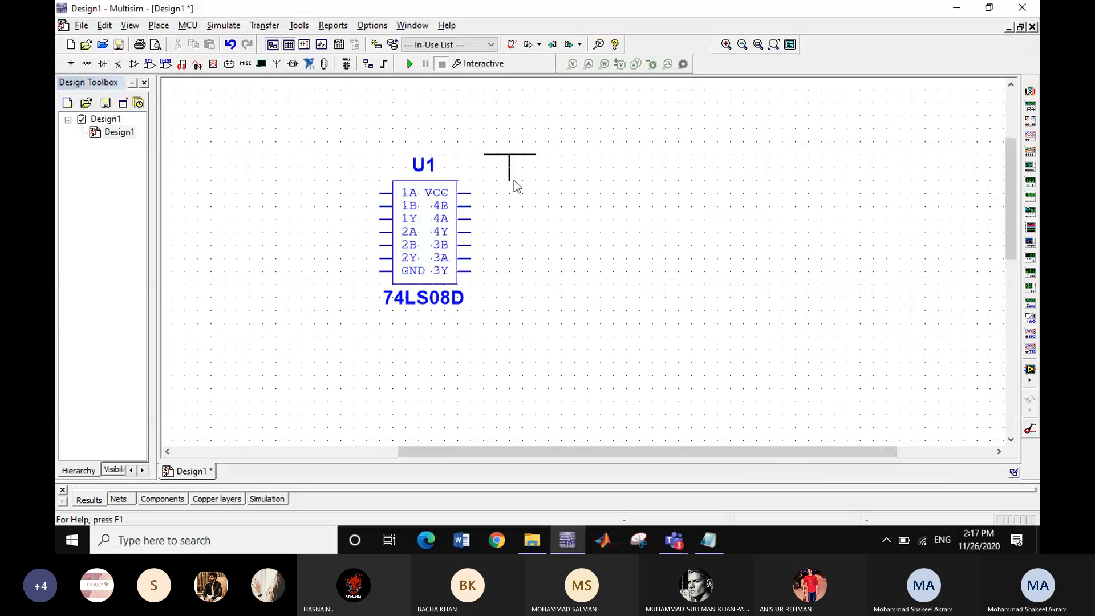
left_click(513, 180)
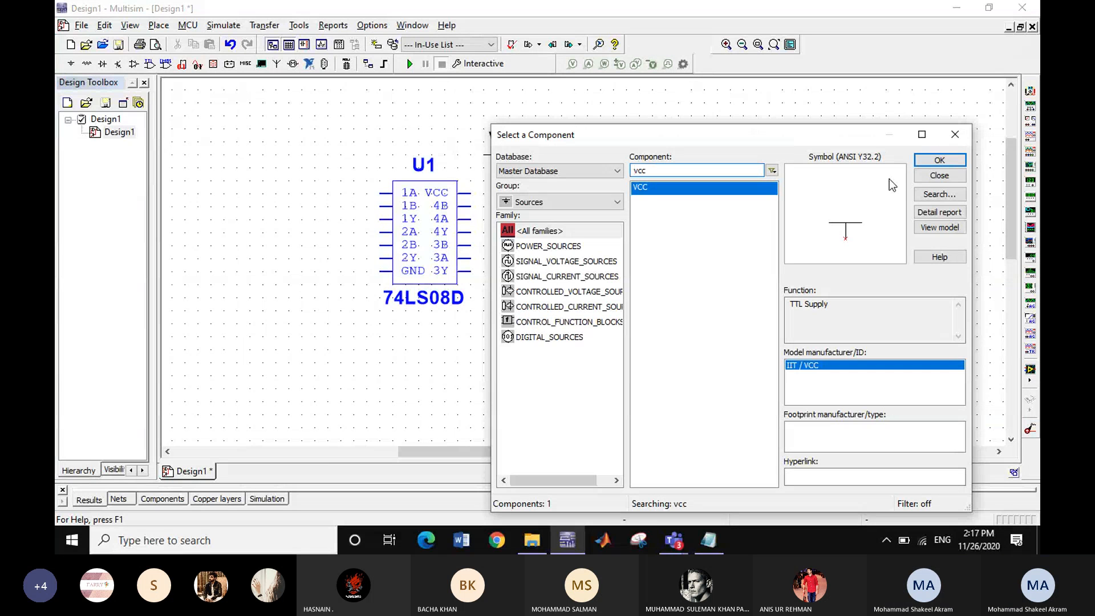
left_click(940, 159)
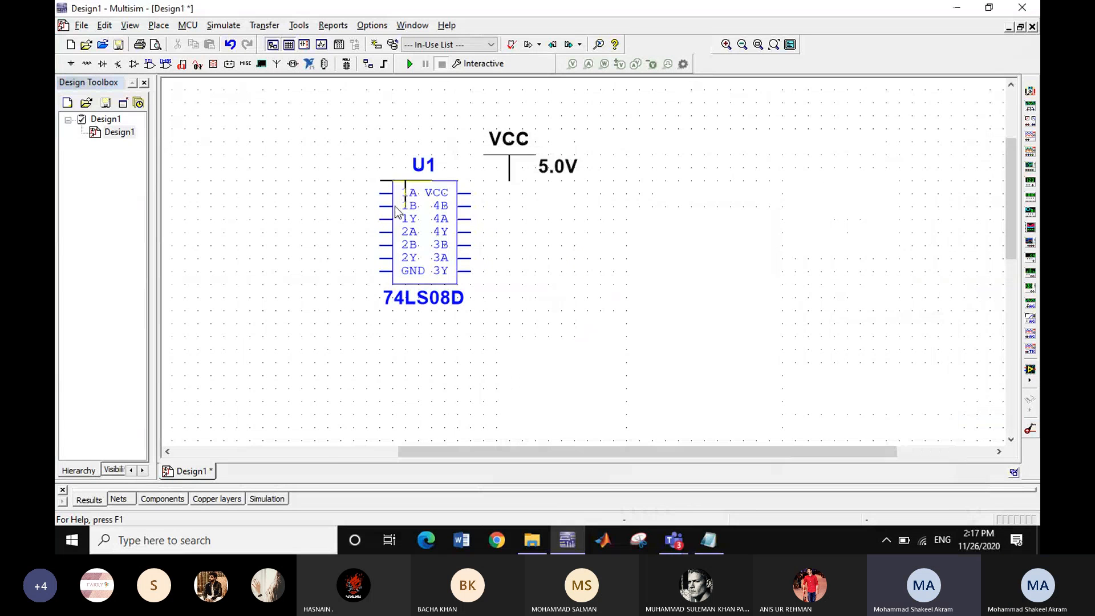
left_click(289, 166)
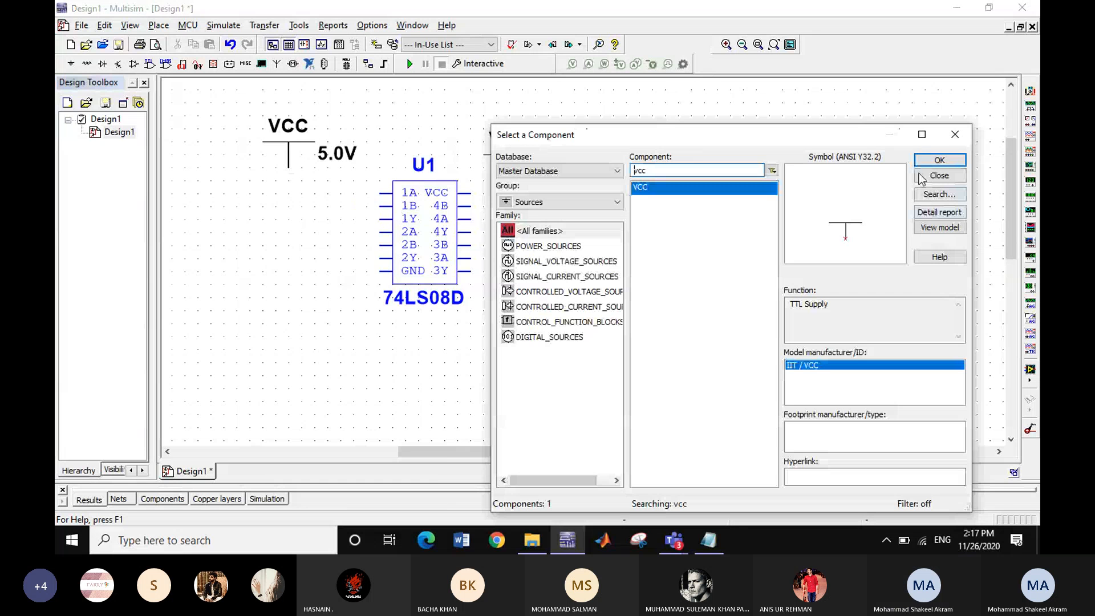
left_click(940, 160)
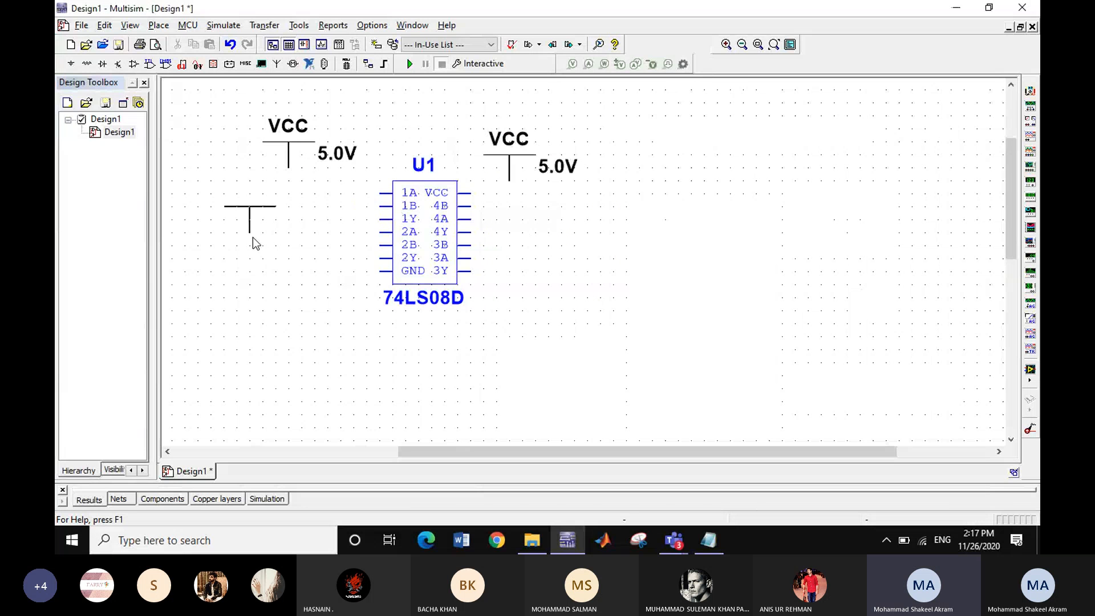
left_click(212, 250)
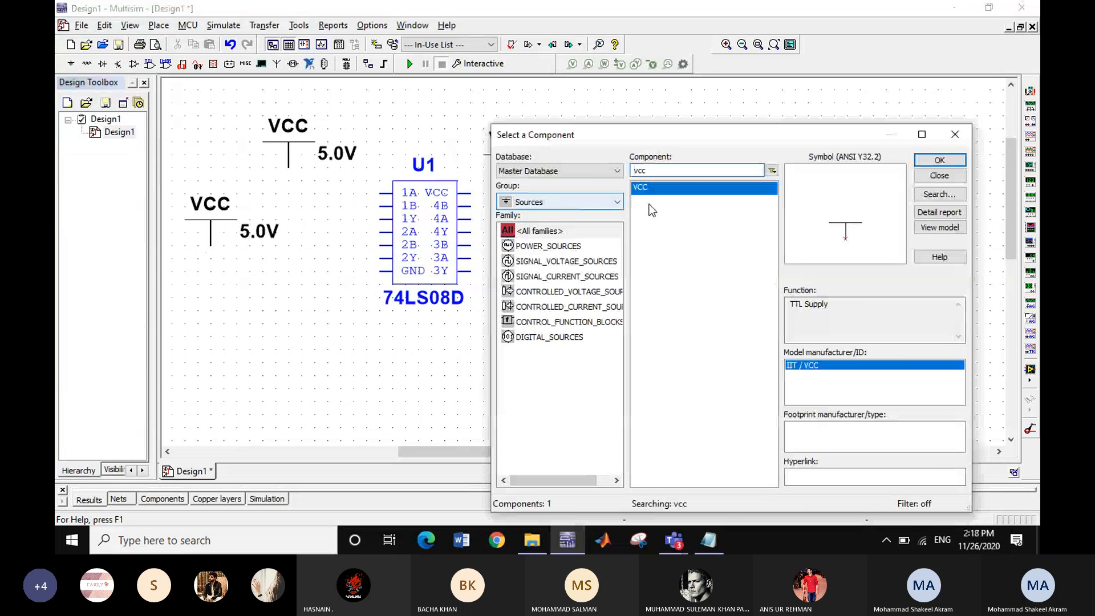
Step: Place three GROUND symbols, one below each VCC supply left of the chip and one near the chip's GND pin
left_click_drag(660, 173, 631, 173)
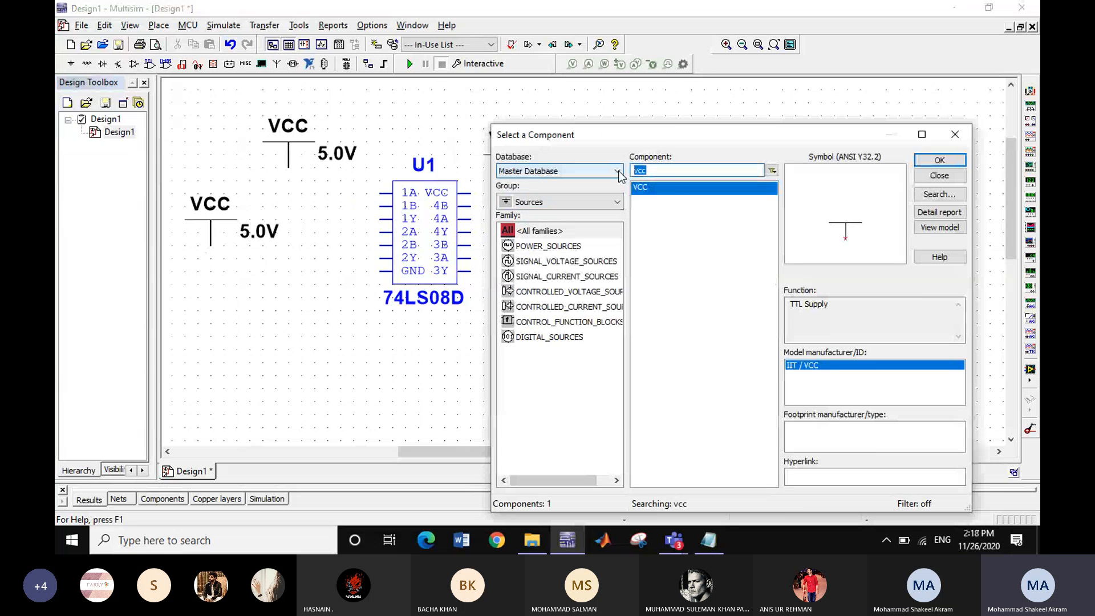
type("groung")
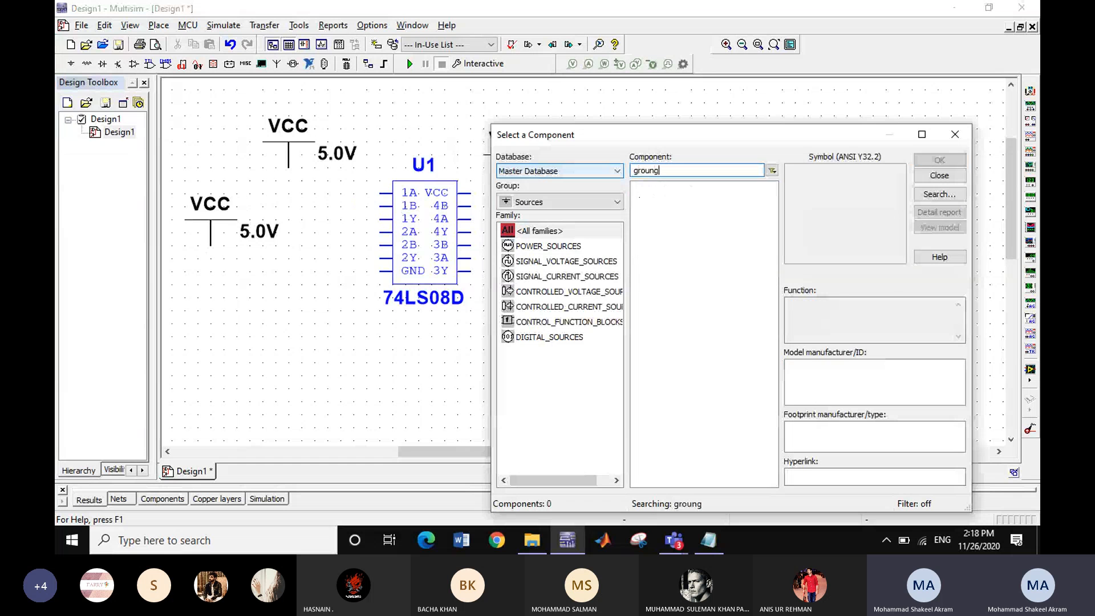
key("BackSpace")
type("d")
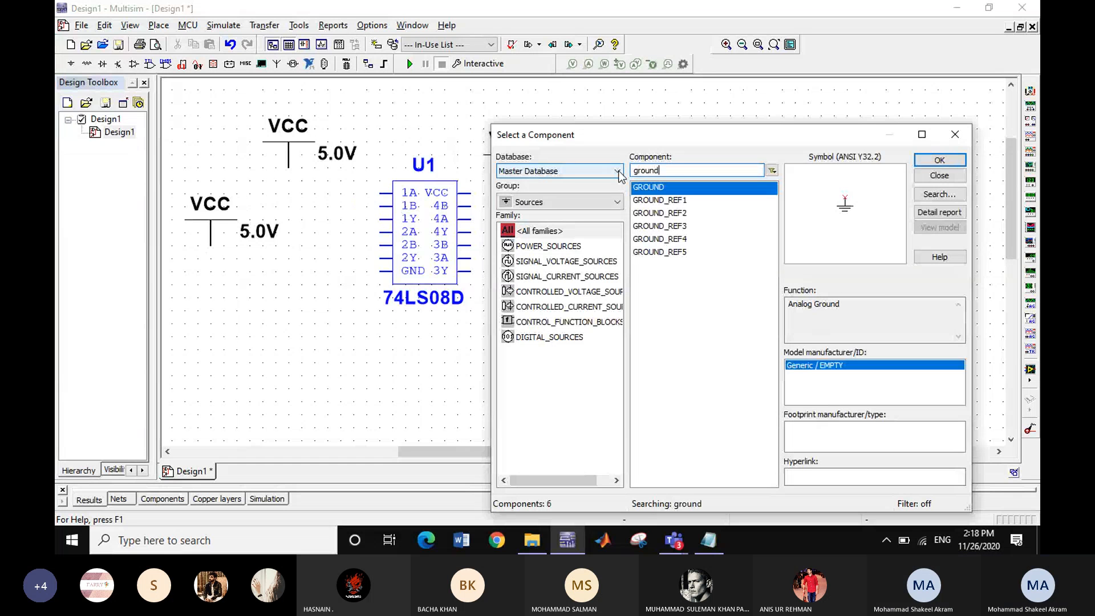
left_click(939, 160)
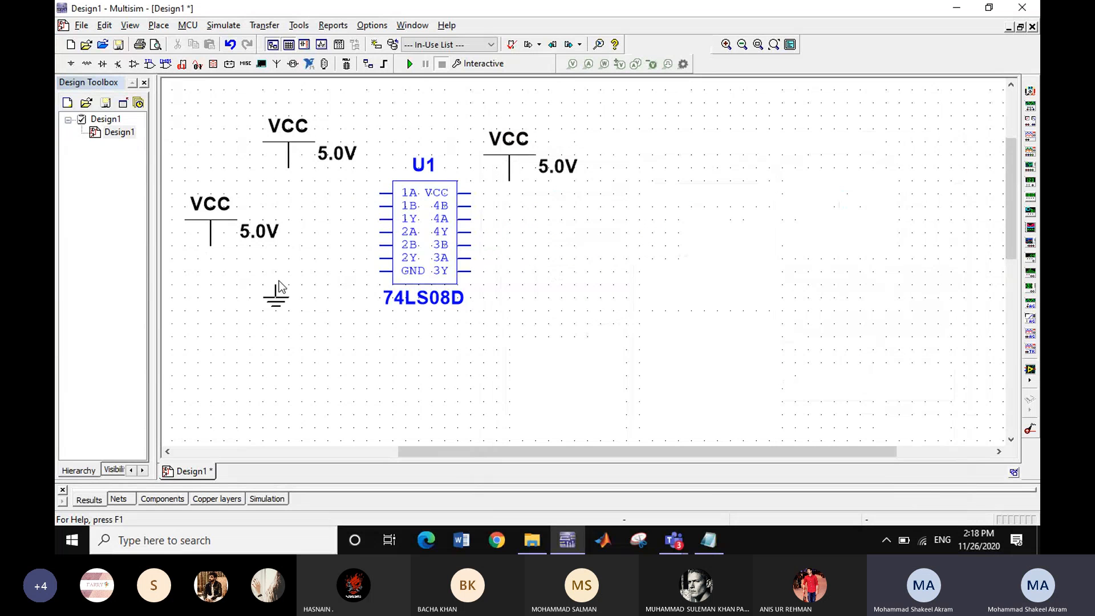
left_click(296, 217)
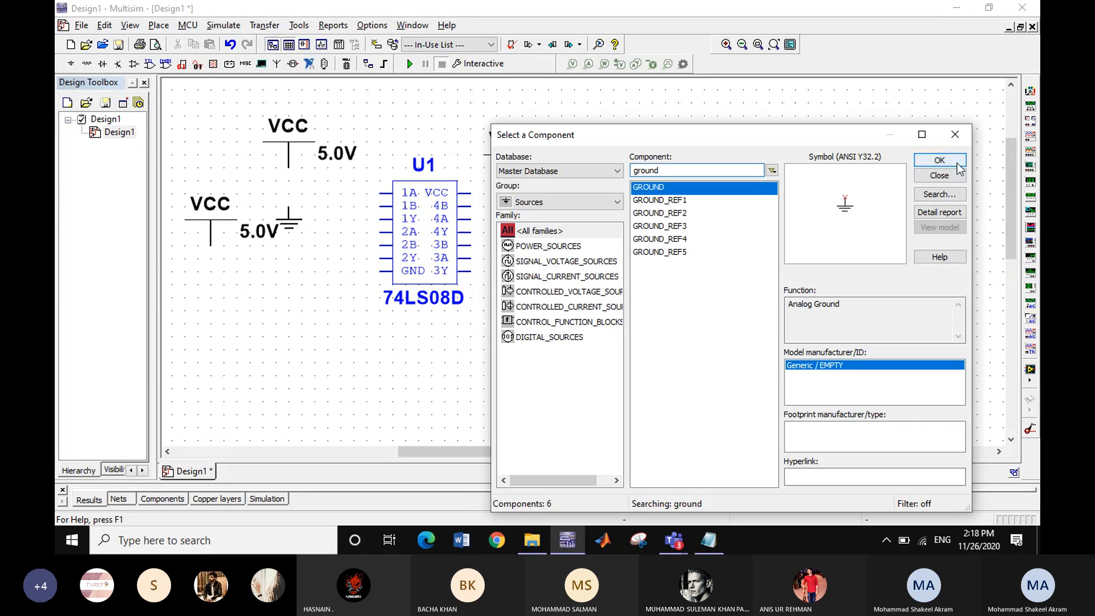
left_click(958, 164)
left_click(206, 311)
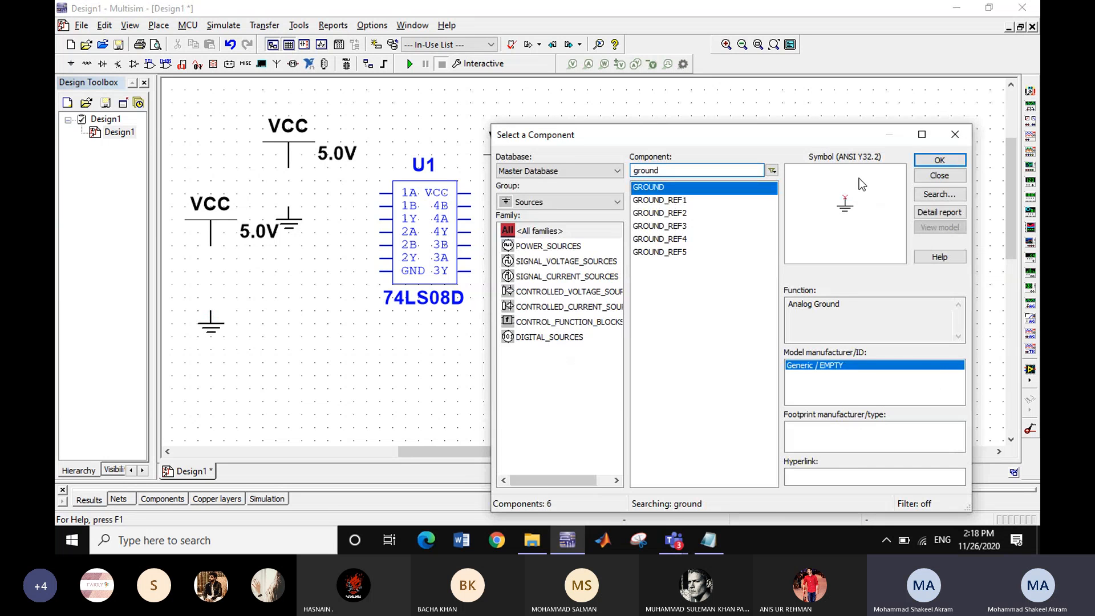
left_click(950, 165)
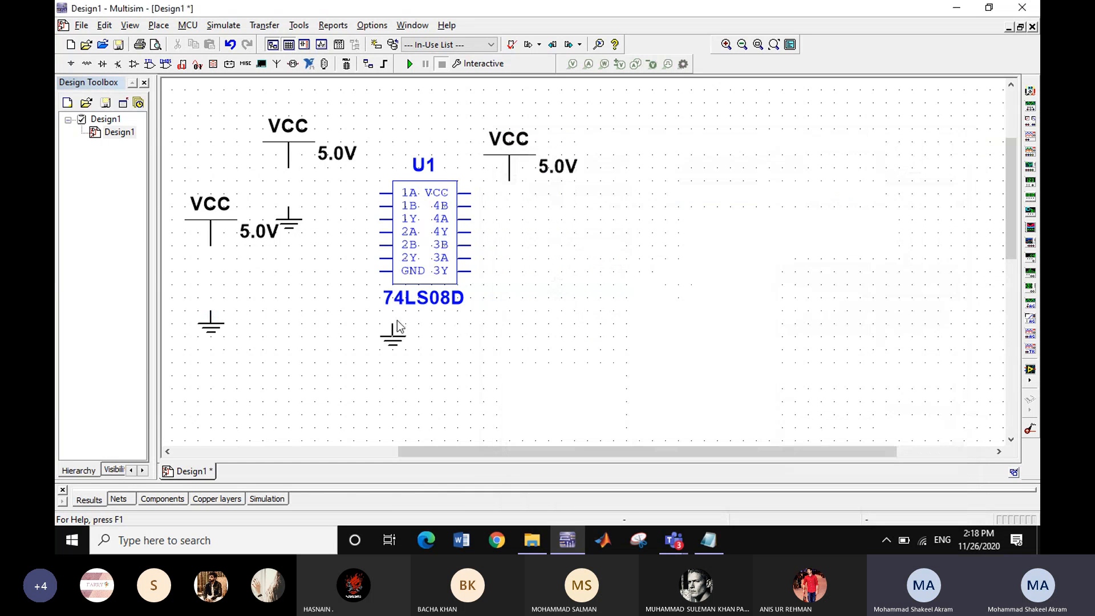
left_click(366, 310)
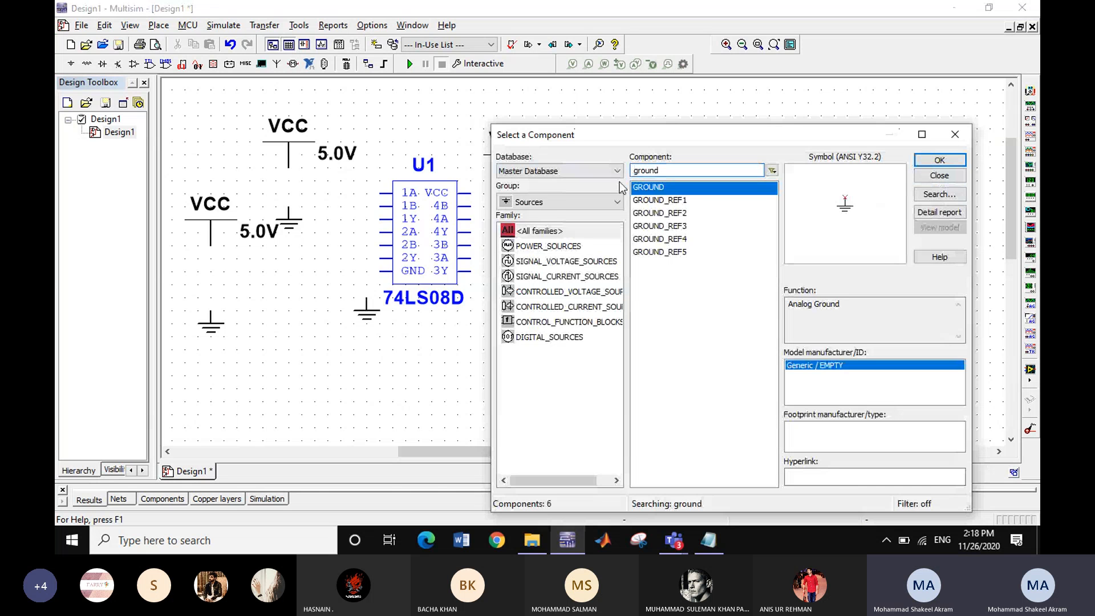
Step: Find spdt across all component groups and place one interactive SPDT switch to the right of the 74LS08D
left_click(555, 203)
scroll(553, 205, "up", 1)
left_click(543, 215)
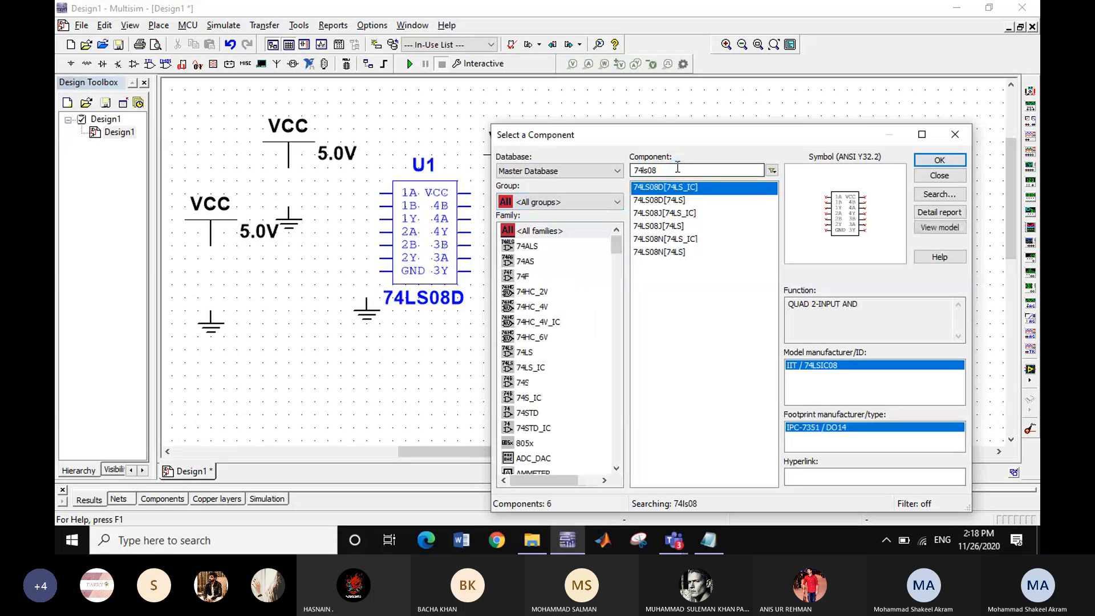
type("s")
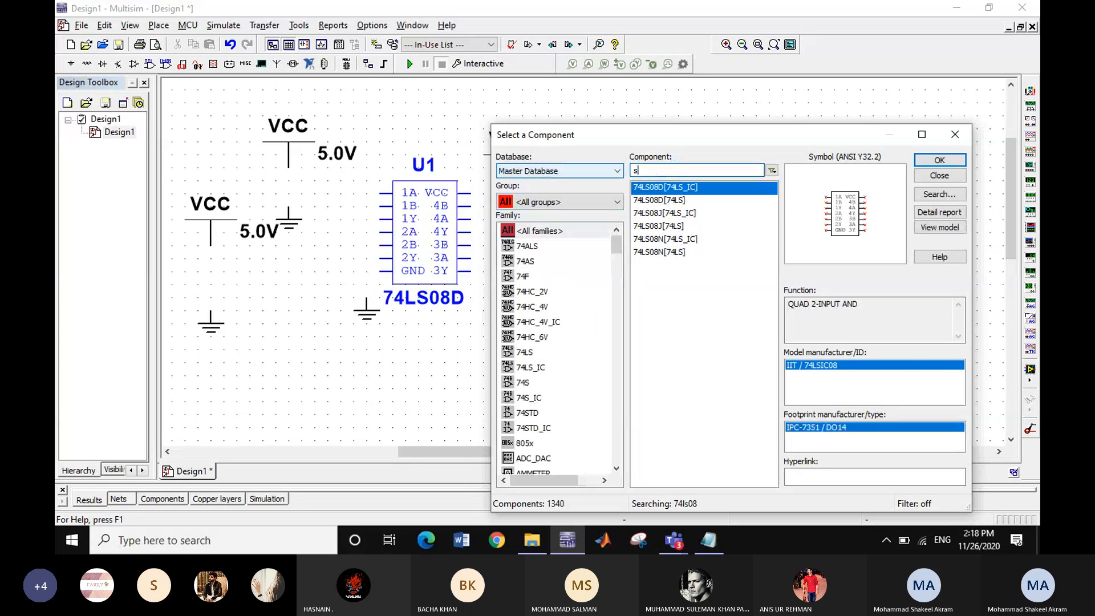
type("pd")
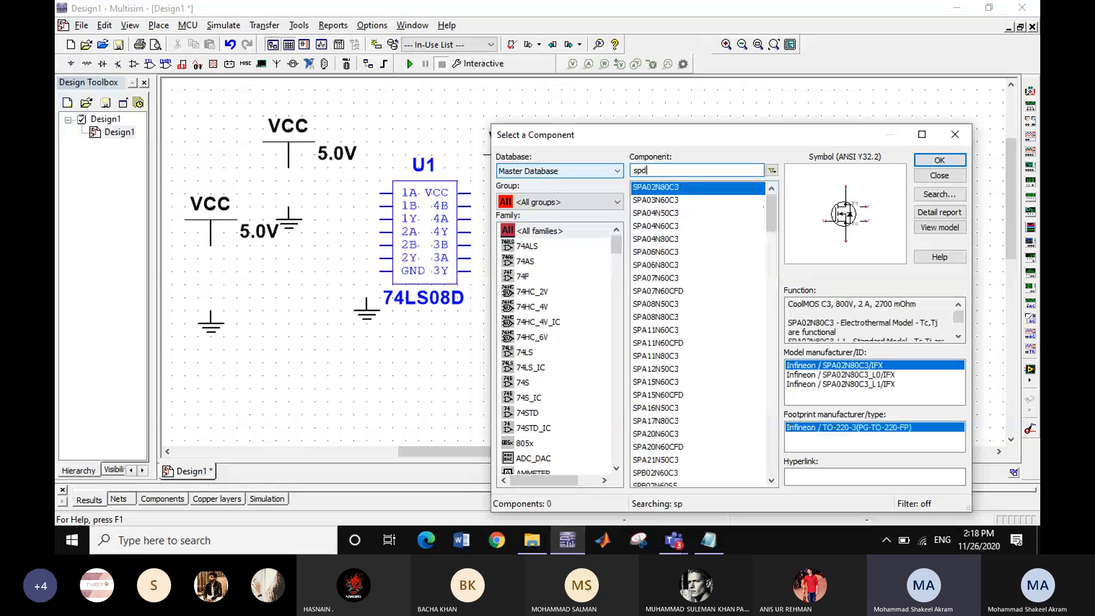
type("t")
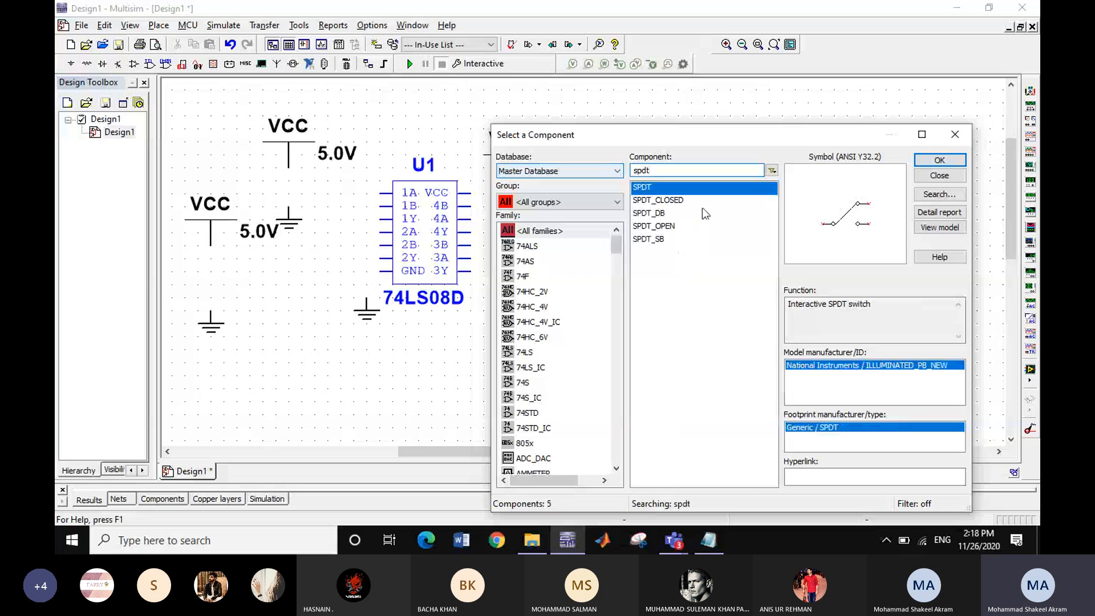
left_click(939, 160)
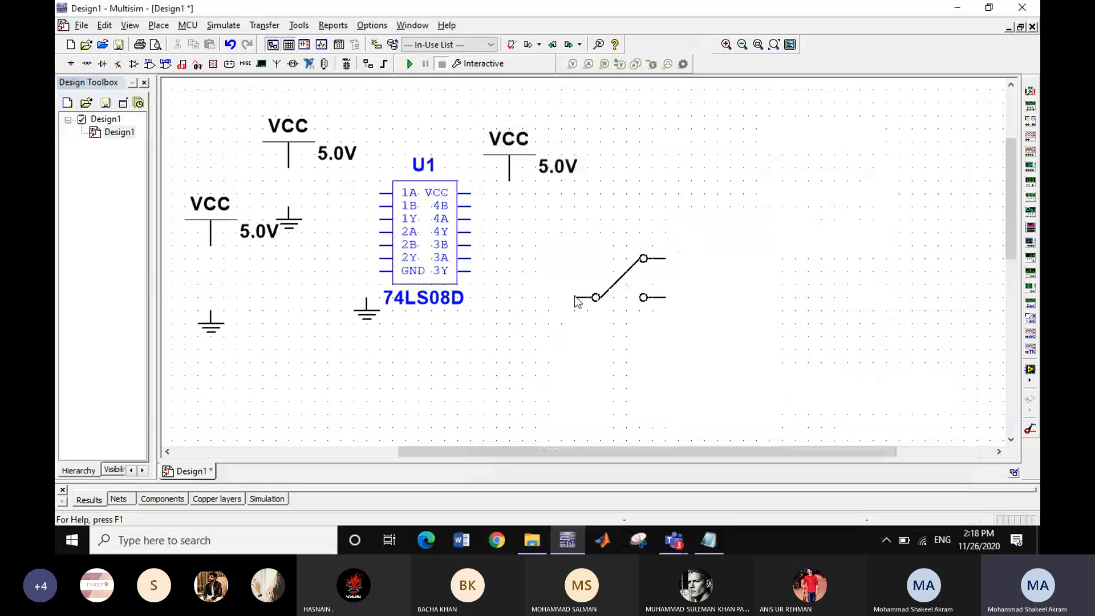
left_click(616, 262)
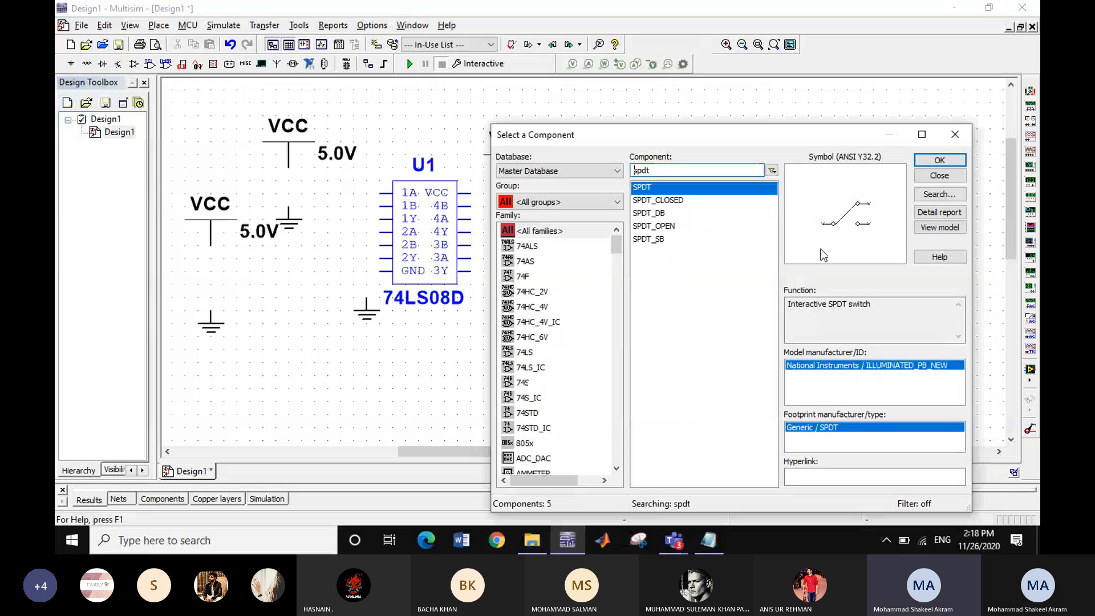
left_click(956, 135)
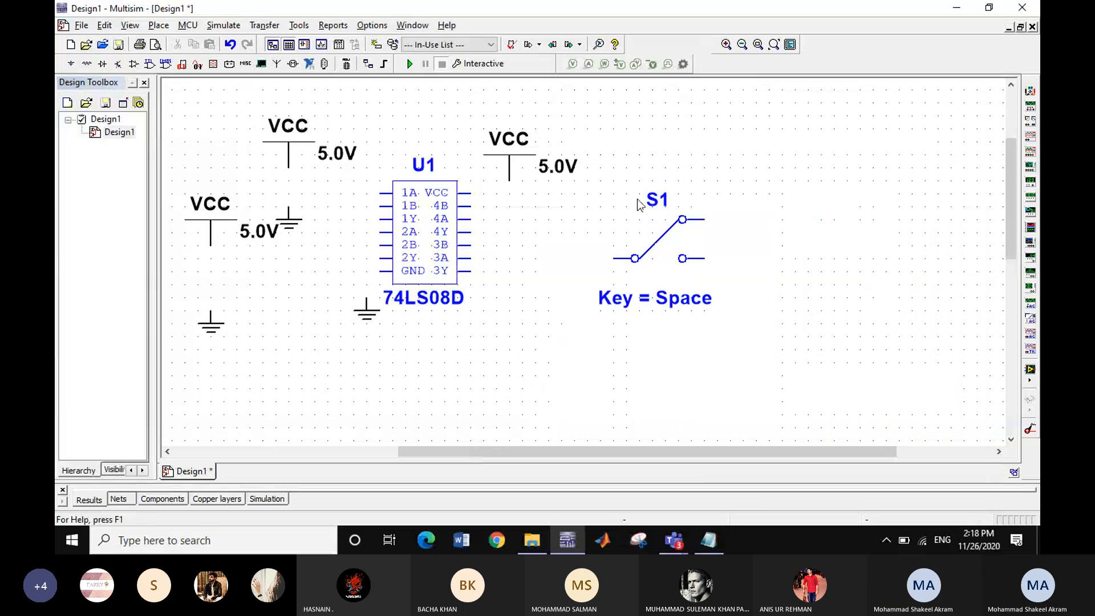
Step: Flip switch S1 horizontally so its two throw contacts face left
left_click_drag(560, 188, 752, 327)
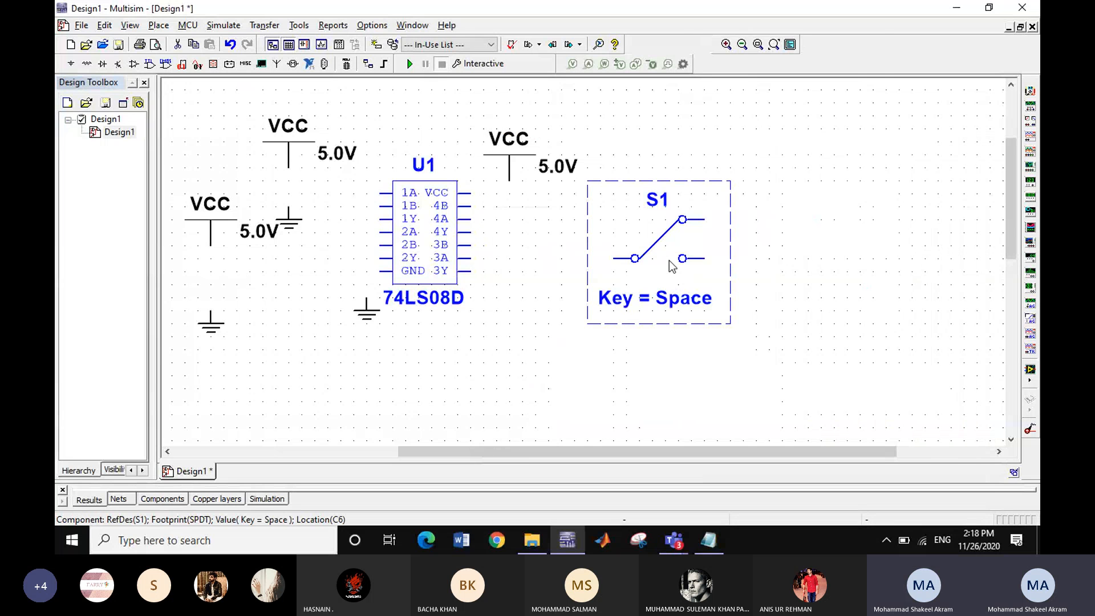
right_click(669, 260)
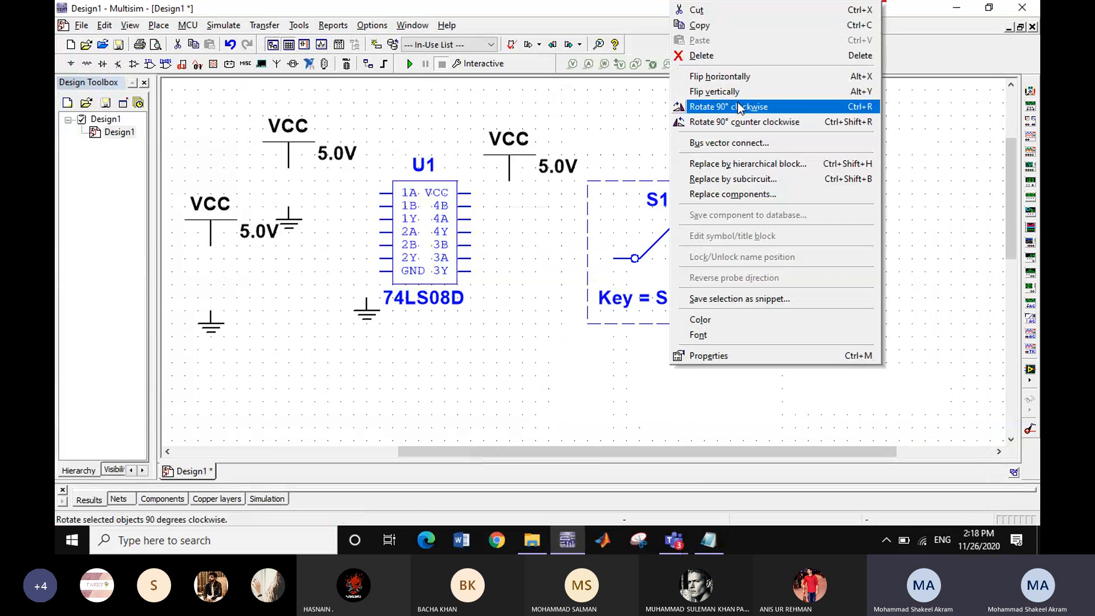
left_click(738, 79)
scroll(756, 132, "up", 1)
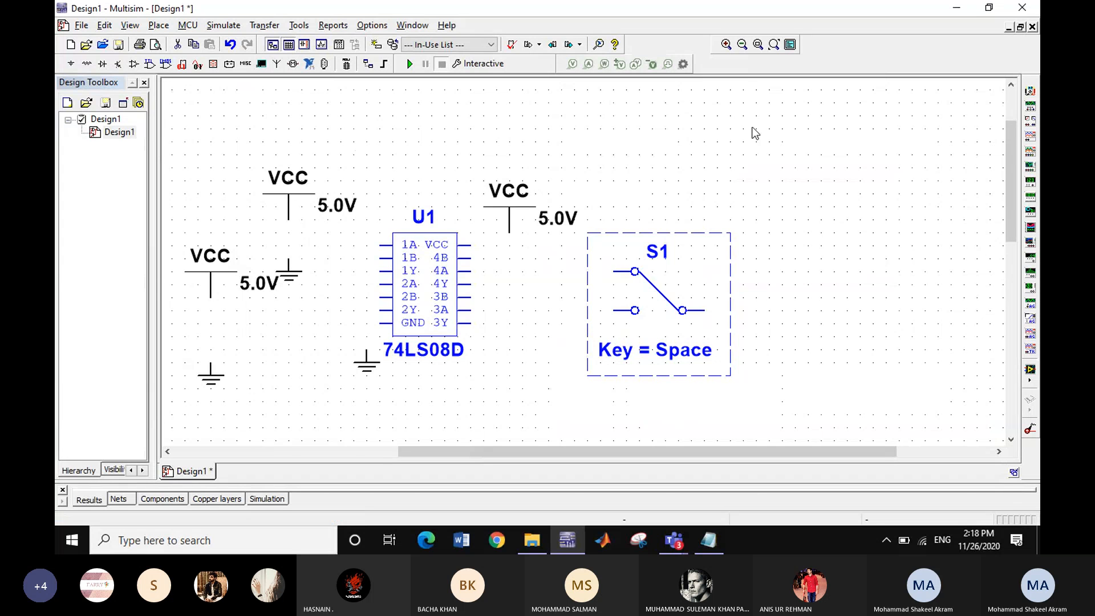
scroll(704, 386, "down", 3)
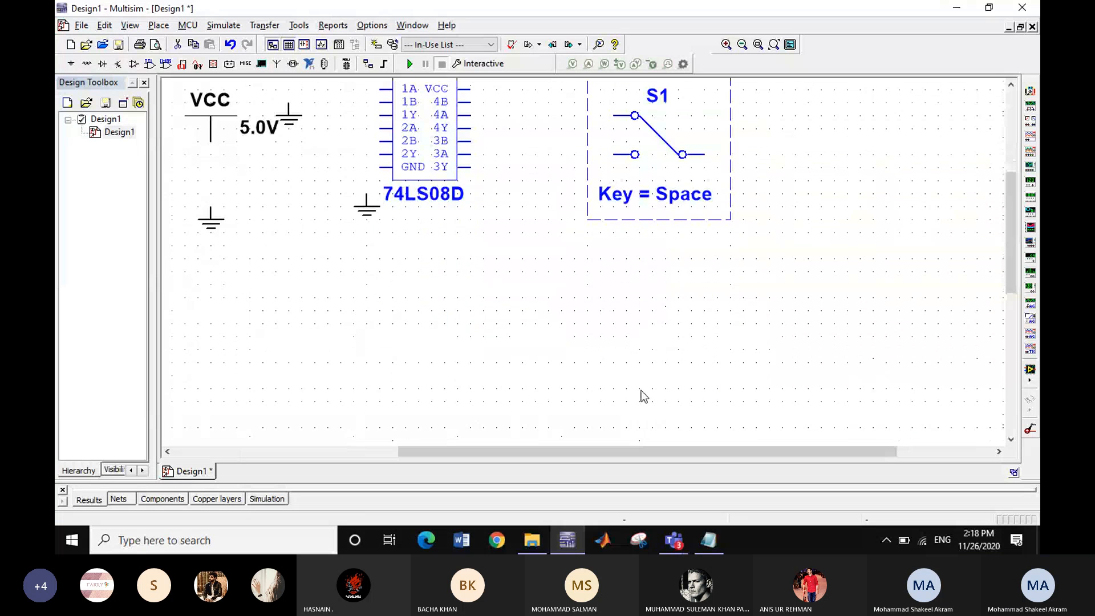
left_click(660, 320)
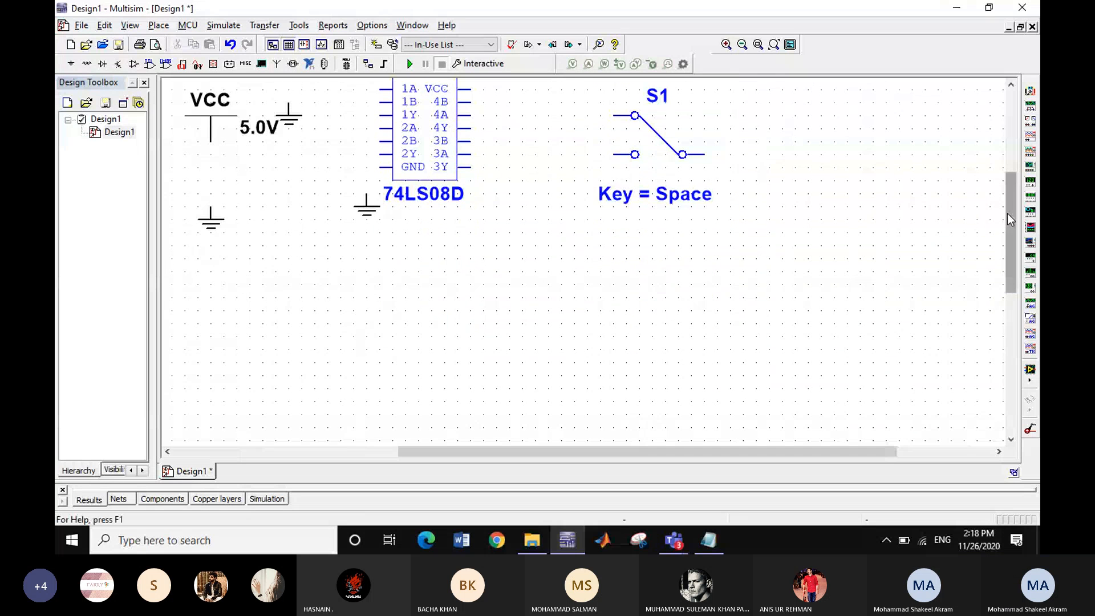
left_click_drag(1007, 213, 1004, 166)
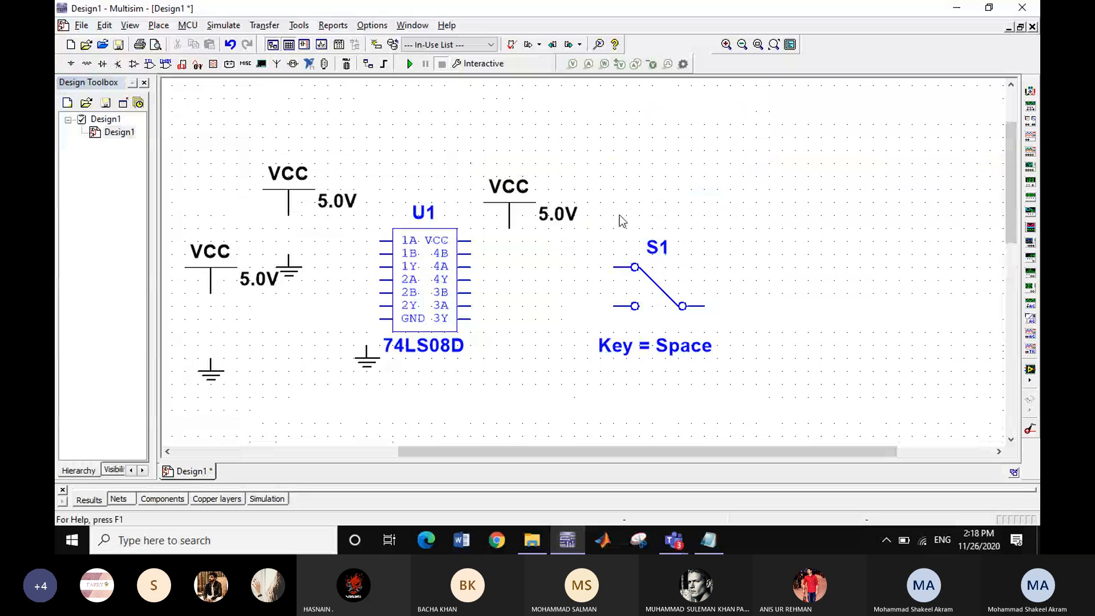
Step: Move switch S1 farther right and shift the 74LS08D right into the space beyond its VCC supply
left_click_drag(606, 240, 753, 399)
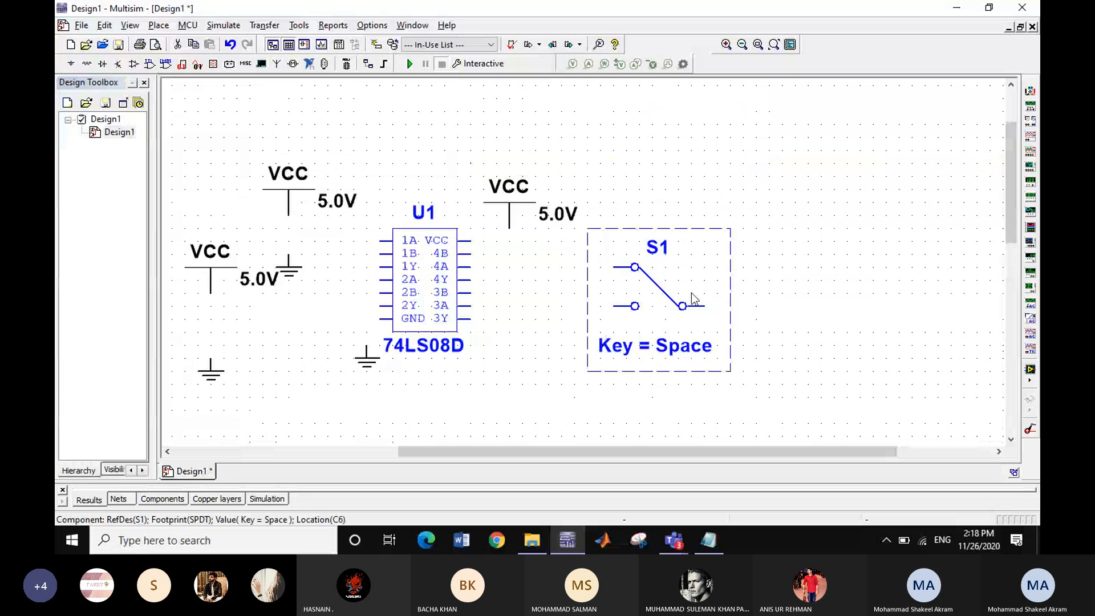
left_click_drag(691, 292, 847, 228)
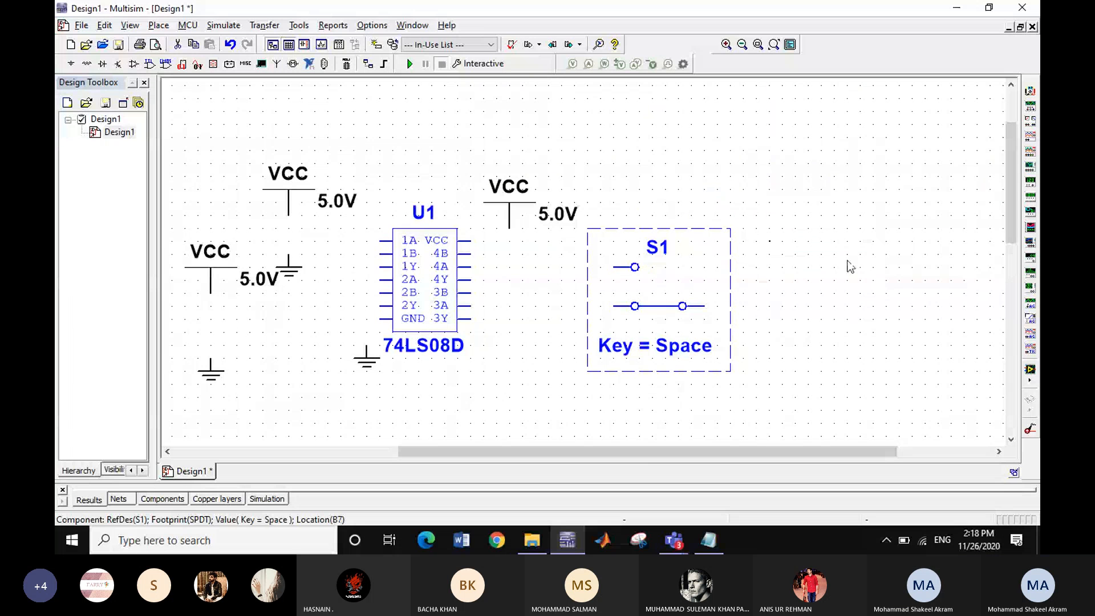
left_click(640, 352)
left_click_drag(434, 288, 625, 312)
left_click_drag(659, 296, 659, 296)
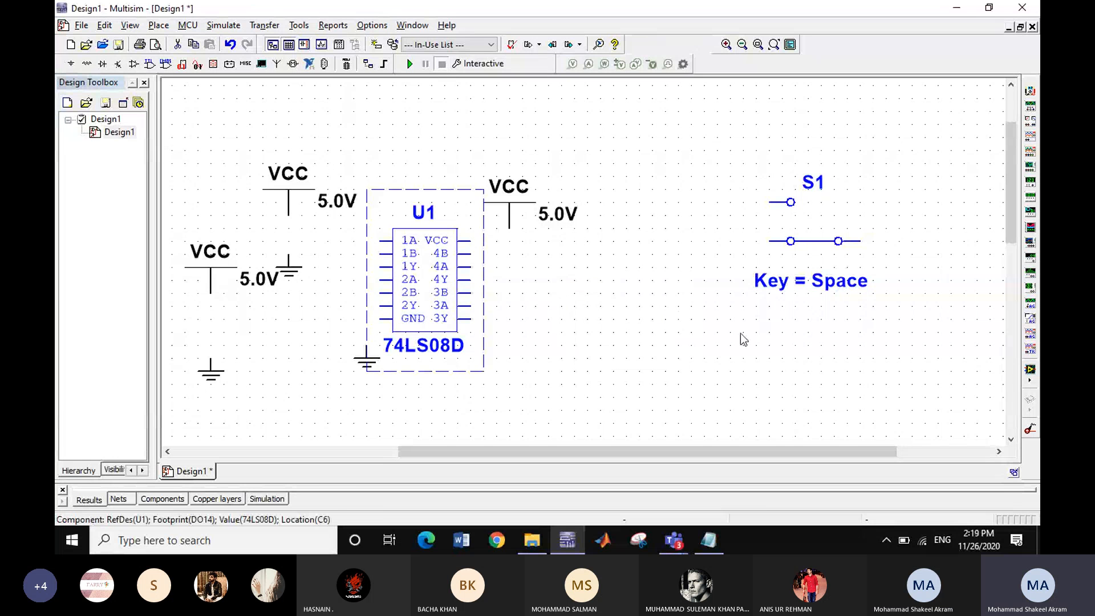
Step: Move the chip's ground symbol beneath its GND pin and wire the two together
left_click_drag(368, 358, 589, 358)
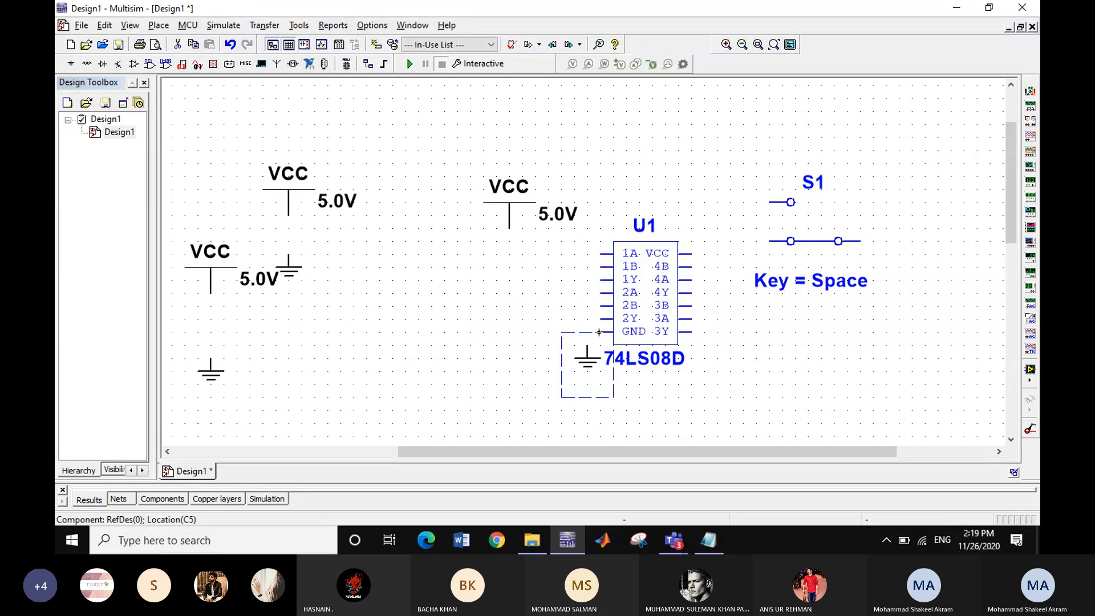
left_click(599, 332)
left_click(586, 346)
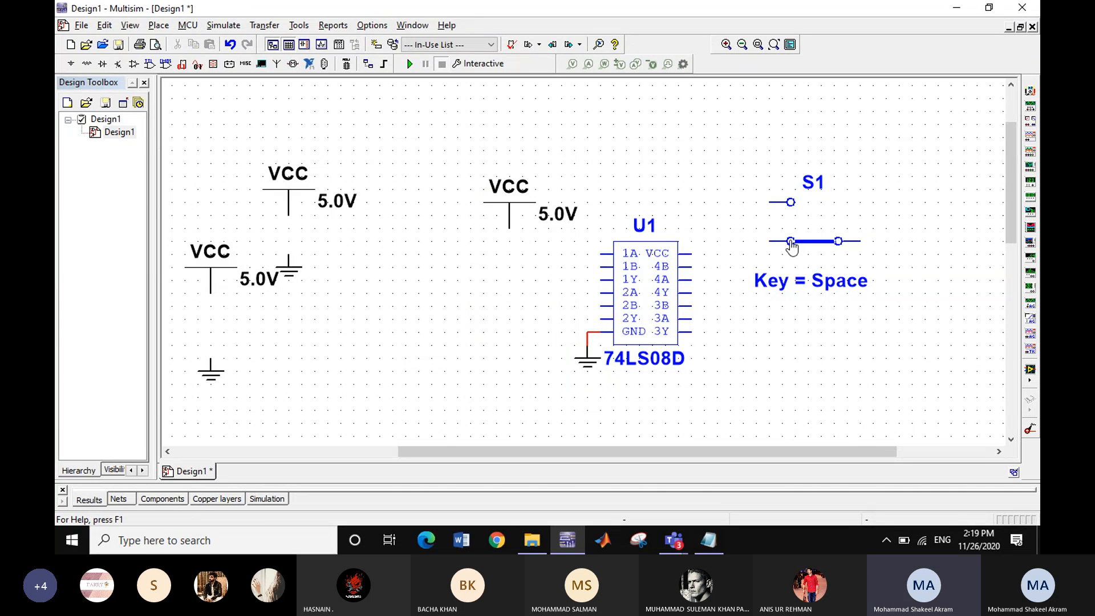
Step: Move the nearest VCC supply above the chip's VCC pin and wire it to that pin
left_click(505, 208)
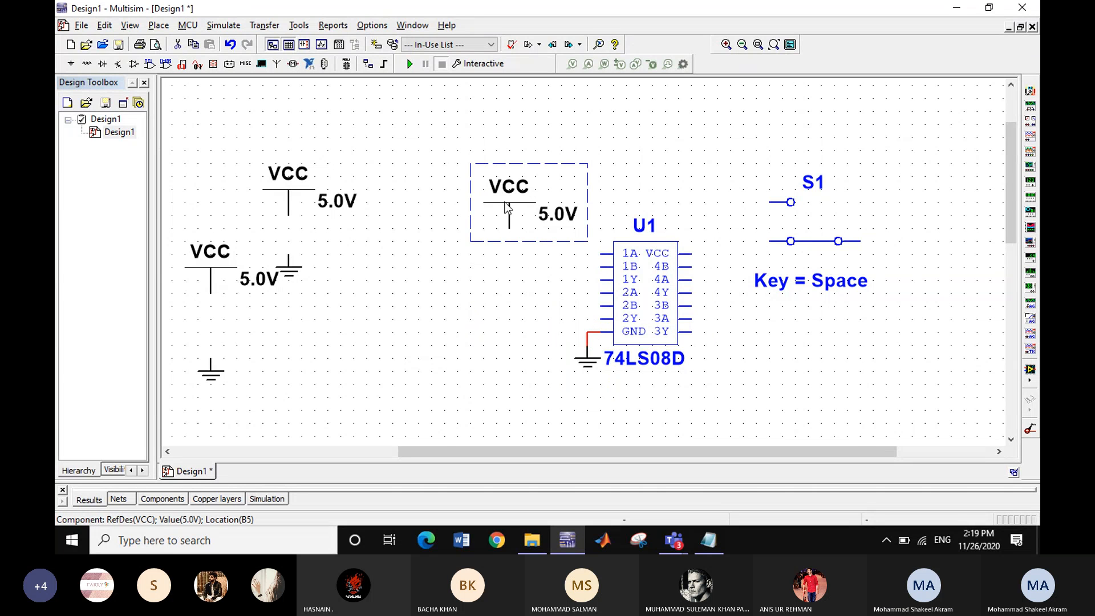
left_click(507, 204)
left_click_drag(700, 207, 700, 209)
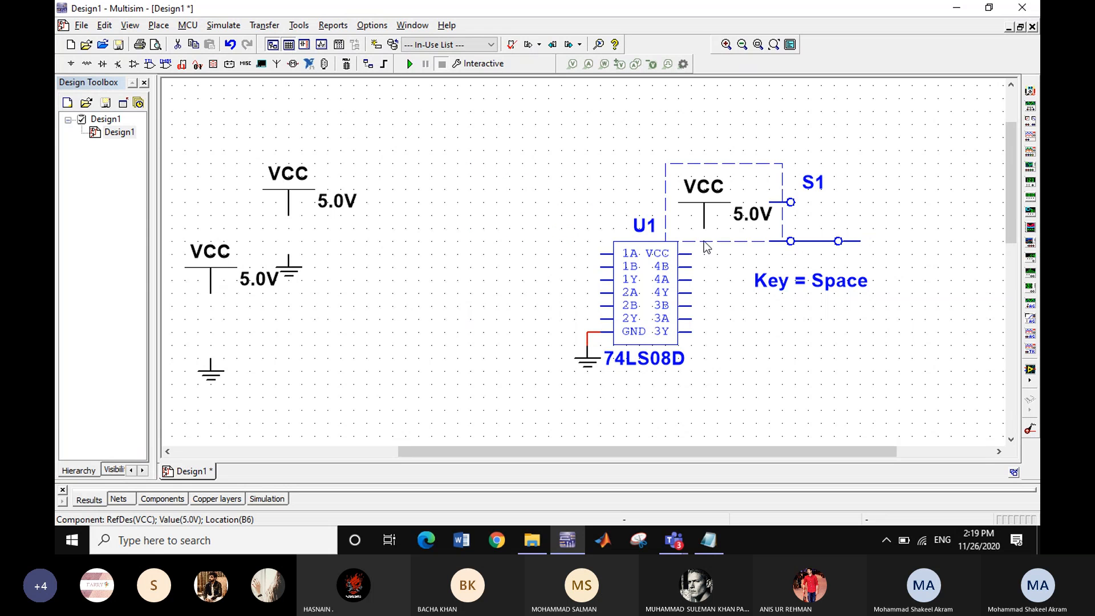
left_click(716, 255)
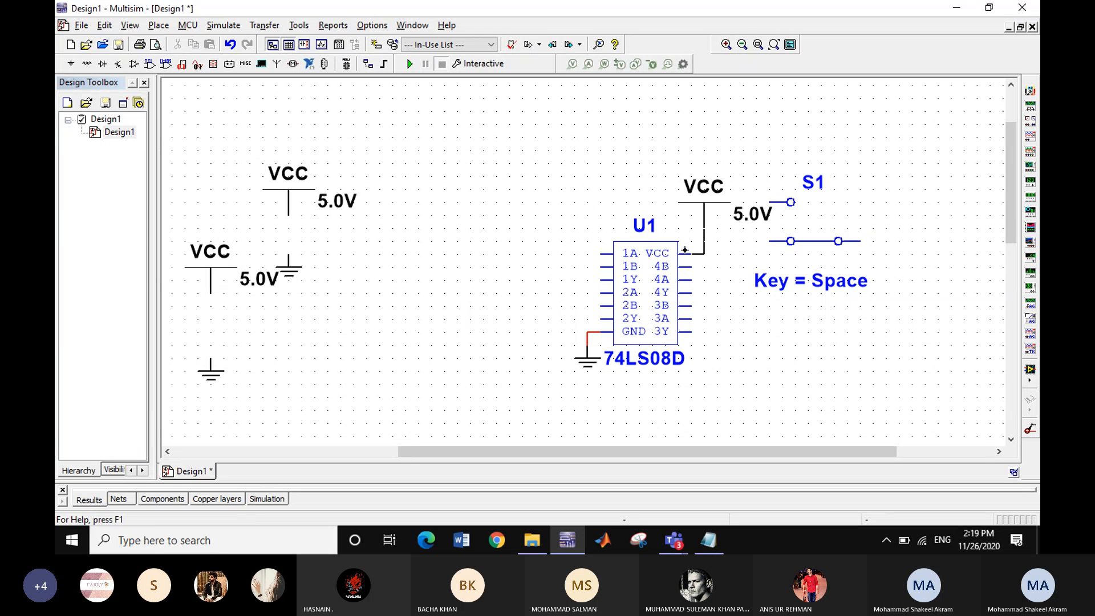
left_click_drag(691, 251, 705, 229)
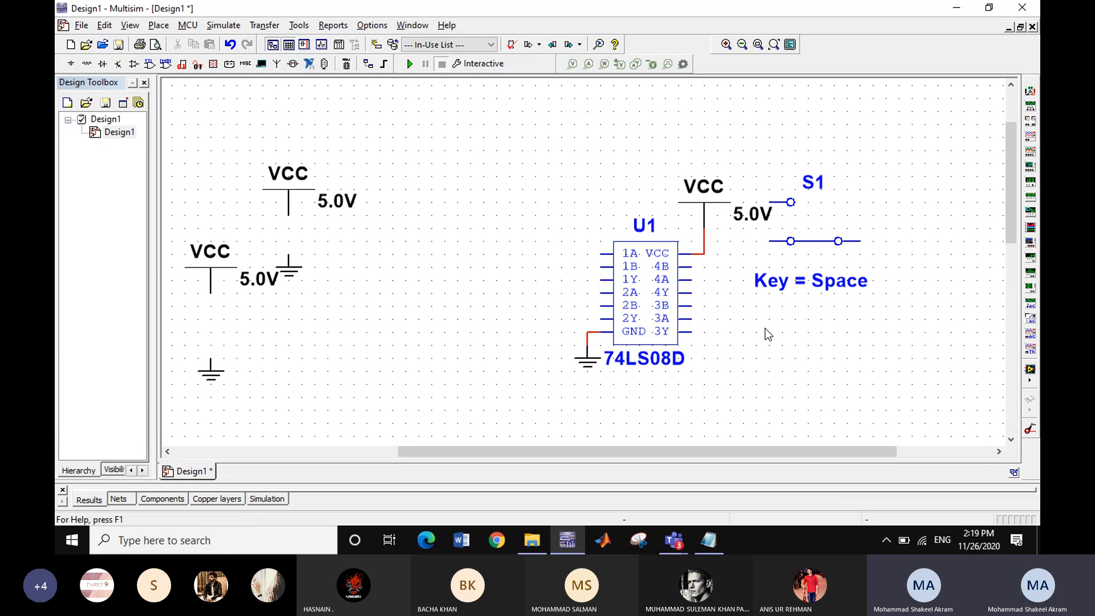
left_click(748, 215)
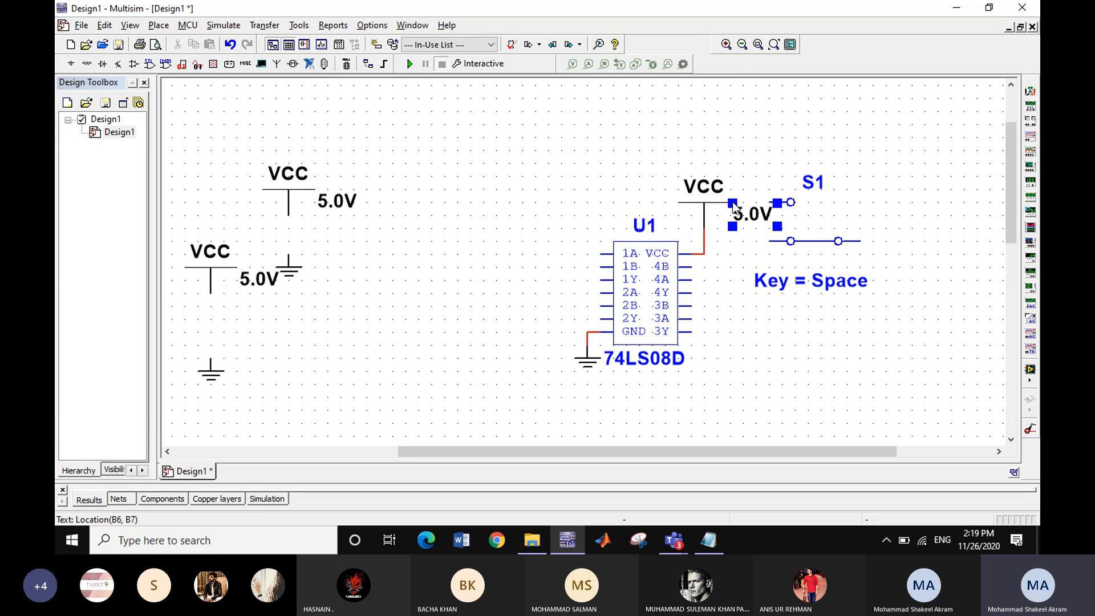
left_click(730, 196)
mouse_move(730, 196)
left_mouse_down()
mouse_move(707, 168)
mouse_move(718, 183)
left_mouse_up()
key("ctrl+z")
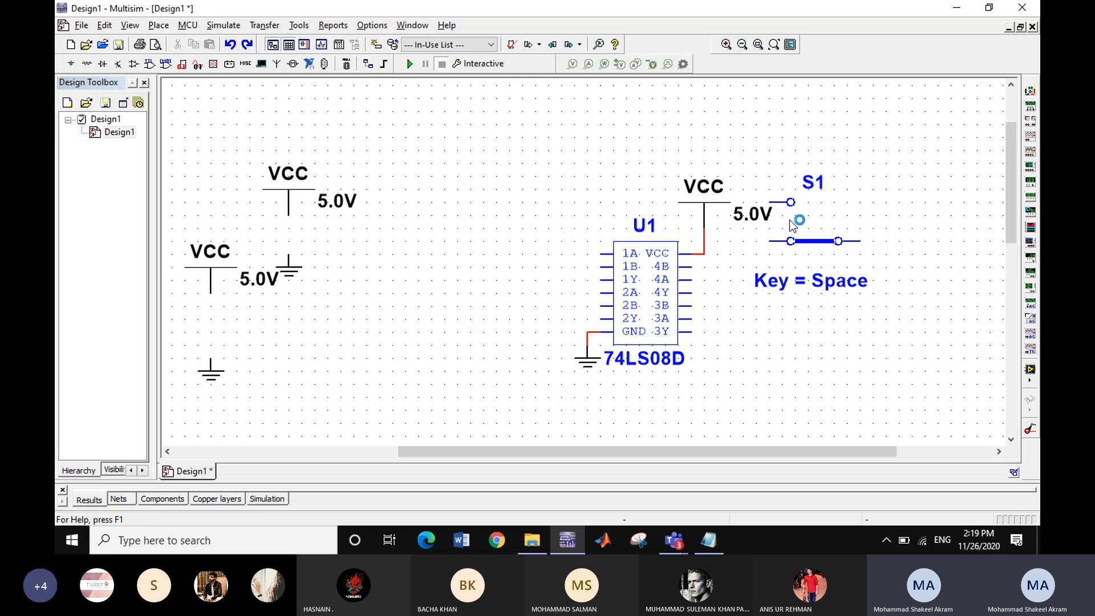
Step: Move switch S1 to the left of the 74LS08D, near its 1A input
left_click(787, 199)
left_click(672, 171)
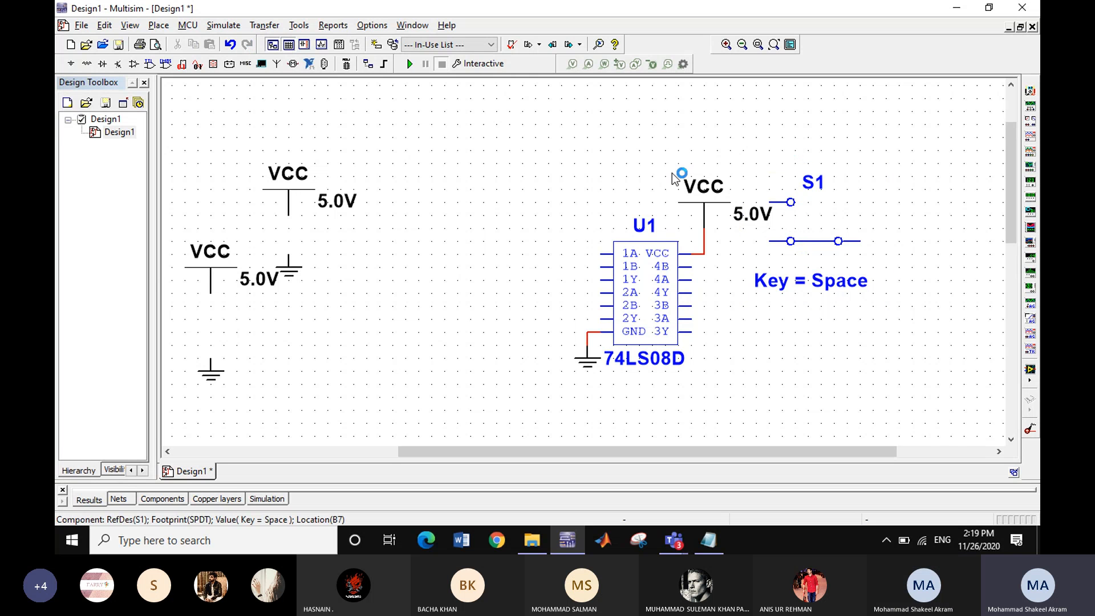
left_click(804, 206)
left_click_drag(808, 211, 519, 215)
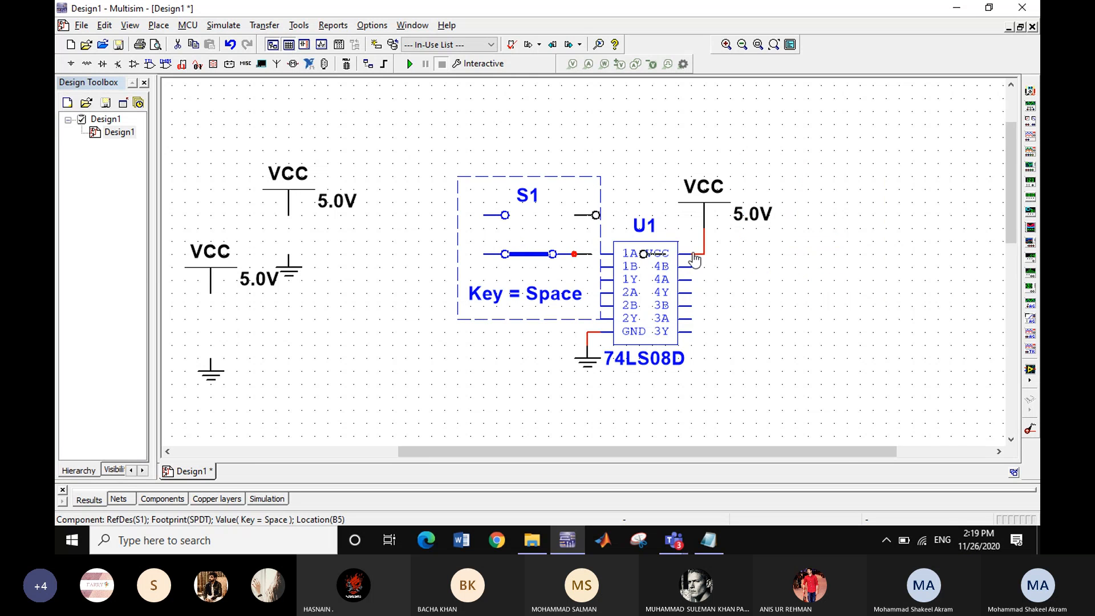
Step: Place a copy of the SPDT switch below S1 and shift S1 slightly upward to separate the two
left_click_drag(488, 256, 440, 363)
left_click(529, 303)
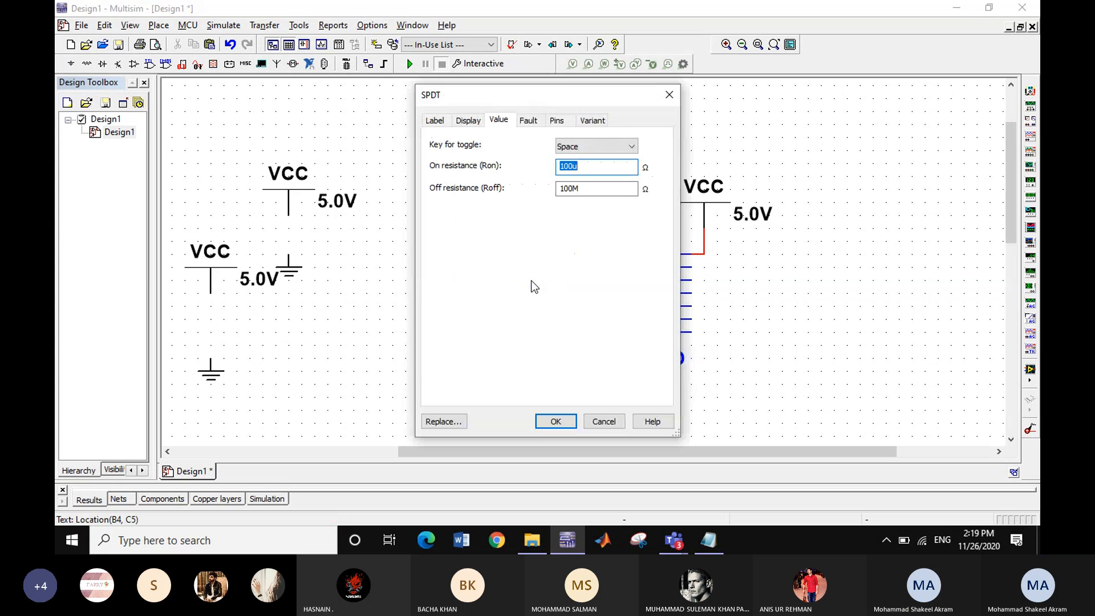
left_click(673, 94)
left_click_drag(525, 297, 526, 272)
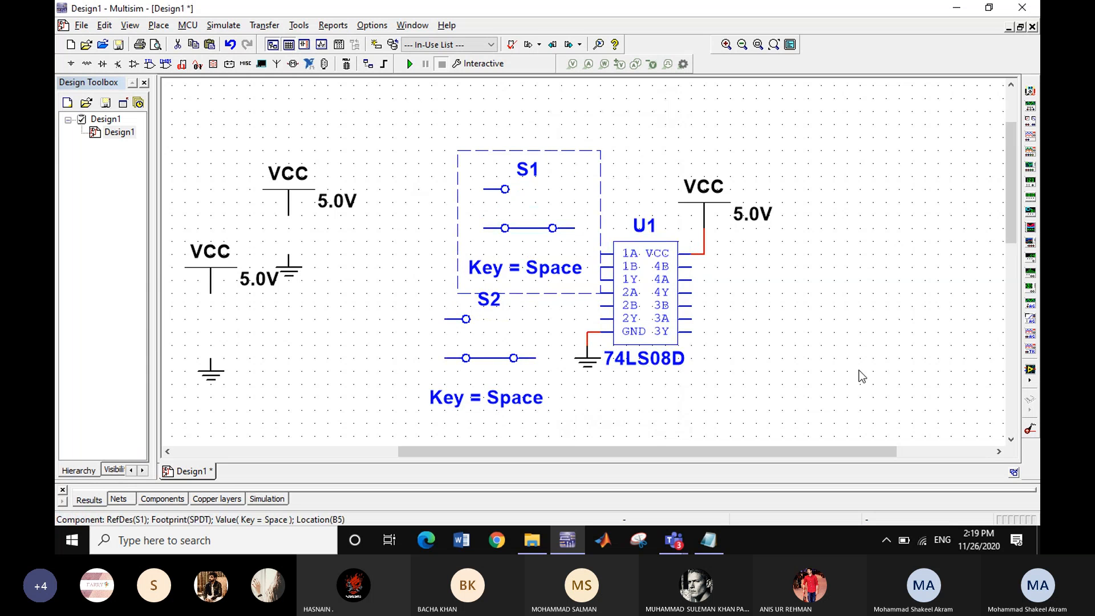
Step: Wire the common terminal of S1 to pin 1A and the common terminal of S2 to pin 1B
left_click(787, 352)
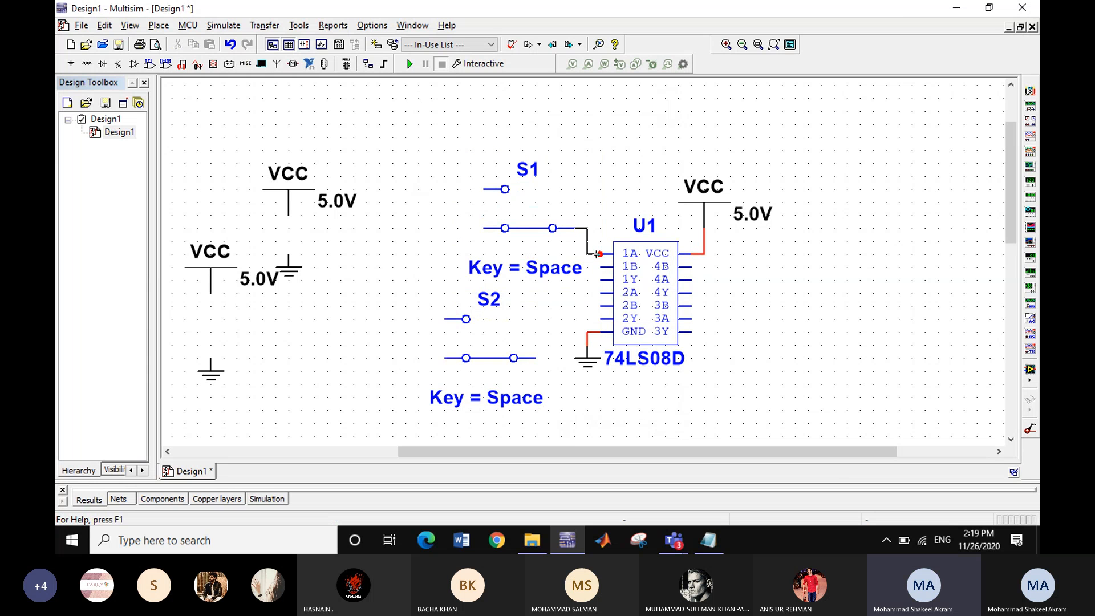
left_click_drag(596, 254, 575, 228)
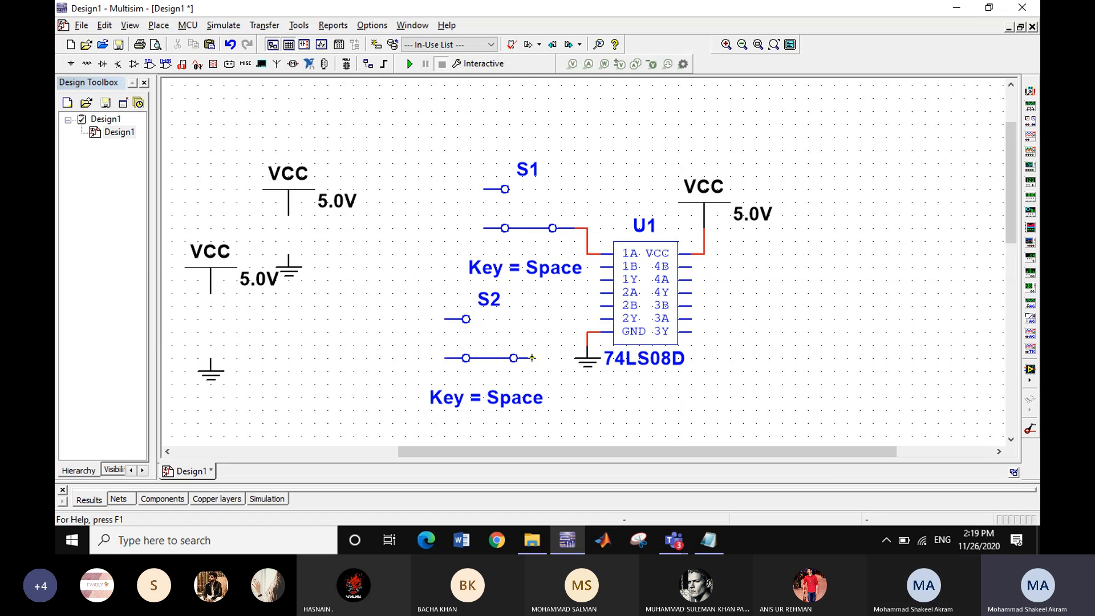
left_click_drag(537, 358, 599, 266)
Step: Move the upper of the two left-hand VCC supplies above S1 and wire it to S1's upper contact
left_click_drag(288, 194, 447, 144)
left_click(483, 189)
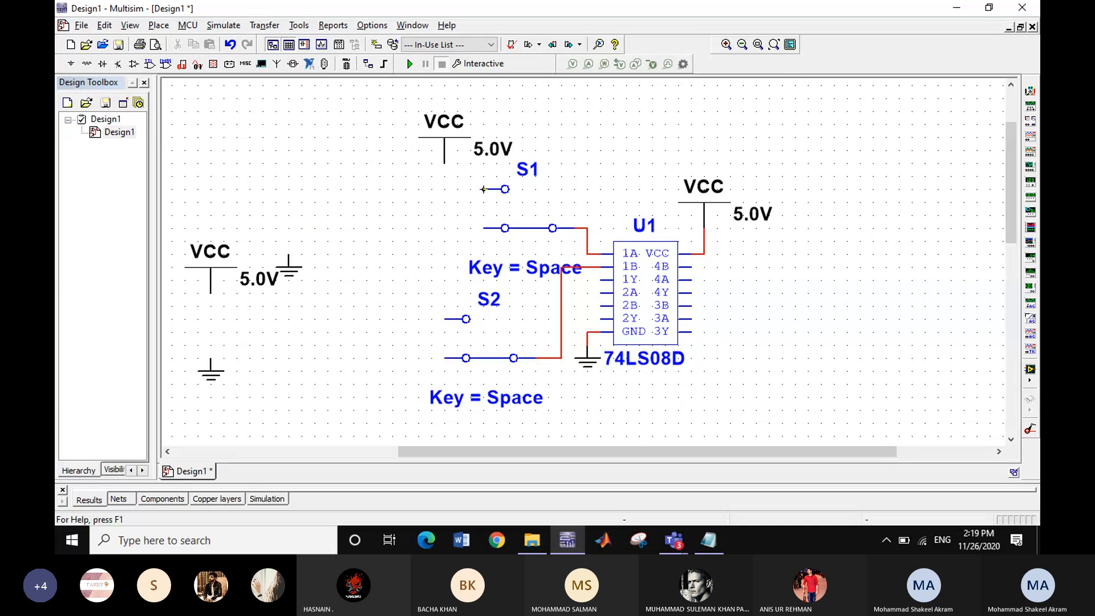
left_click(445, 163)
Step: Move the remaining unconnected VCC supply closer to S2 and wire it to S2's upper contact
mouse_move(283, 273)
left_mouse_down()
mouse_move(435, 235)
mouse_move(394, 278)
mouse_move(393, 295)
left_mouse_up()
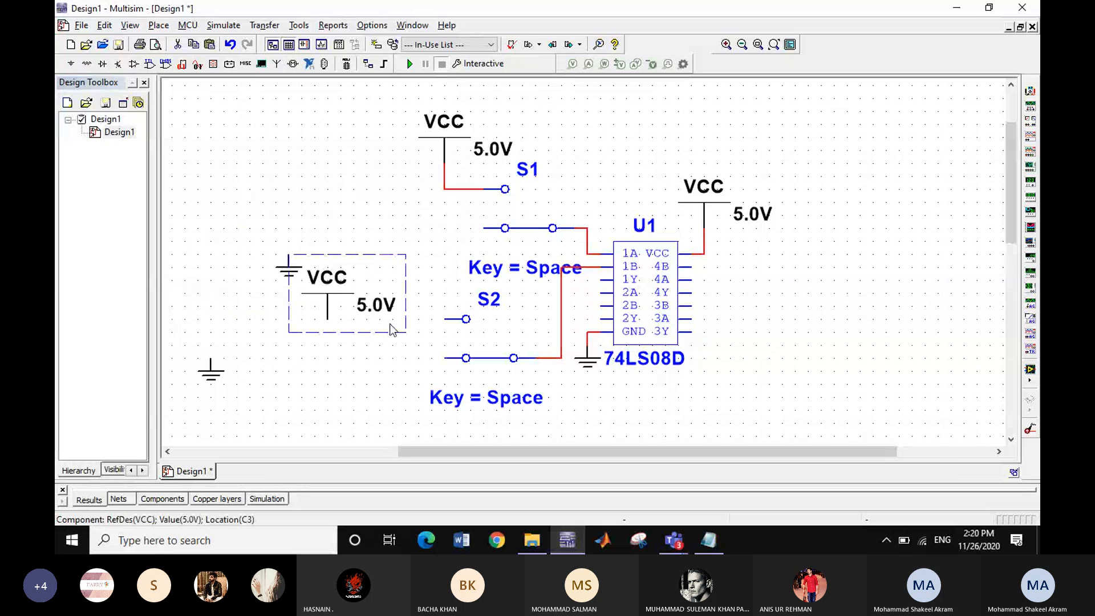
left_click(425, 334)
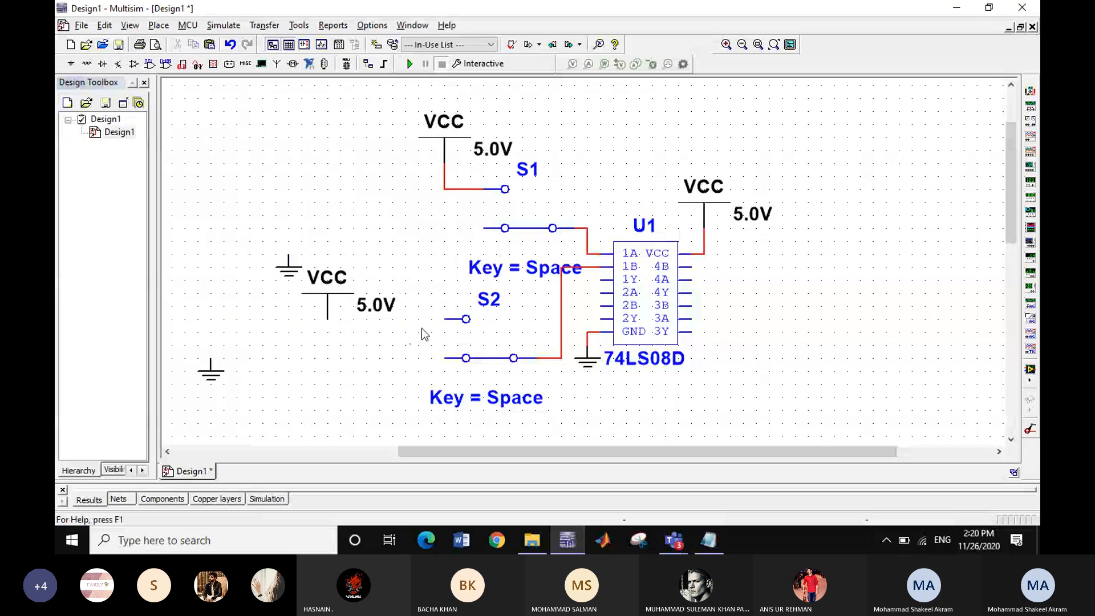
left_click(445, 318)
left_click(327, 319)
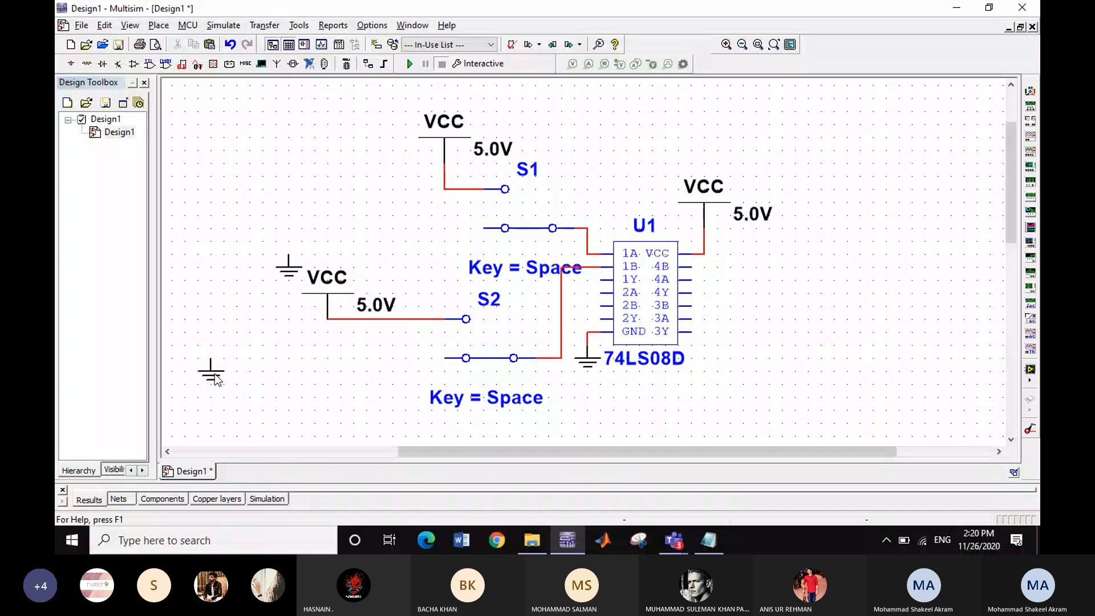
Step: Move the two unconnected grounds beside S2 and S1 and wire each one to its switch's lower contact
left_click_drag(218, 380, 408, 377)
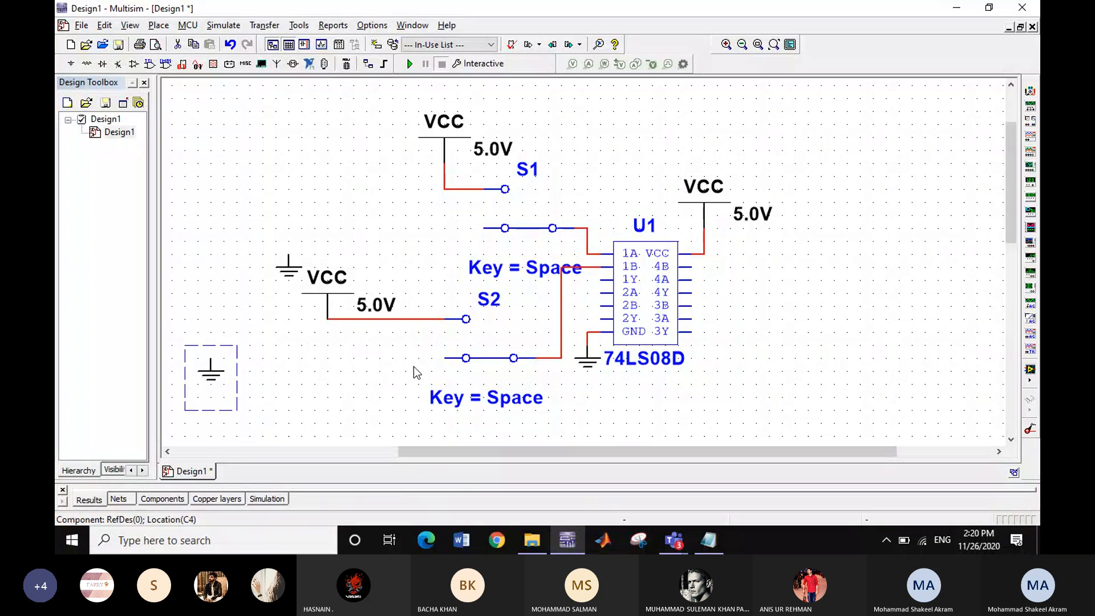
left_click(444, 356)
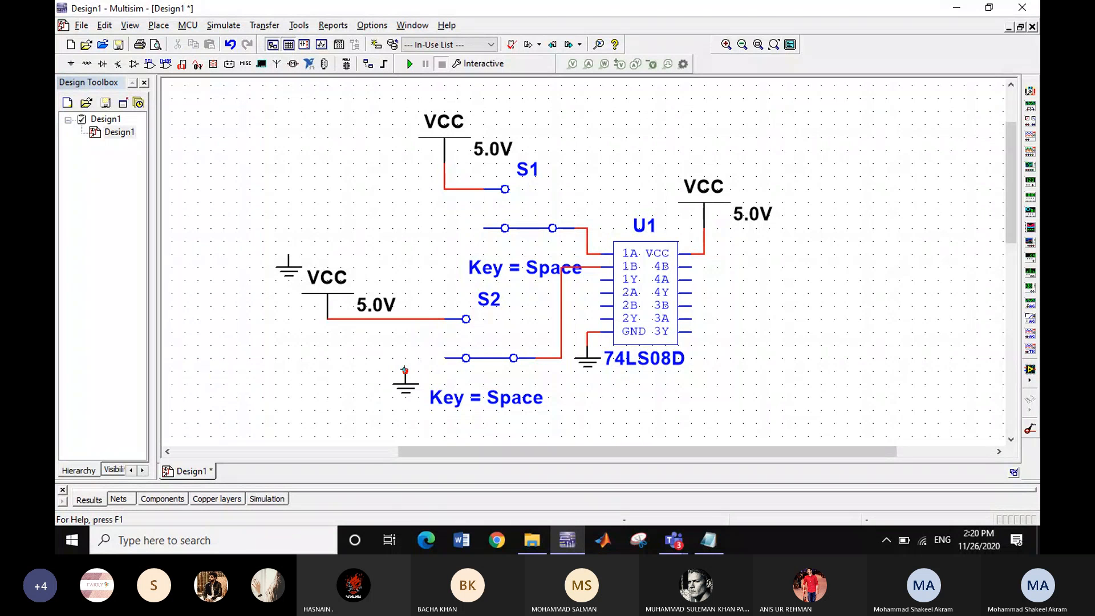
left_click(405, 372)
left_click_drag(288, 264, 459, 252)
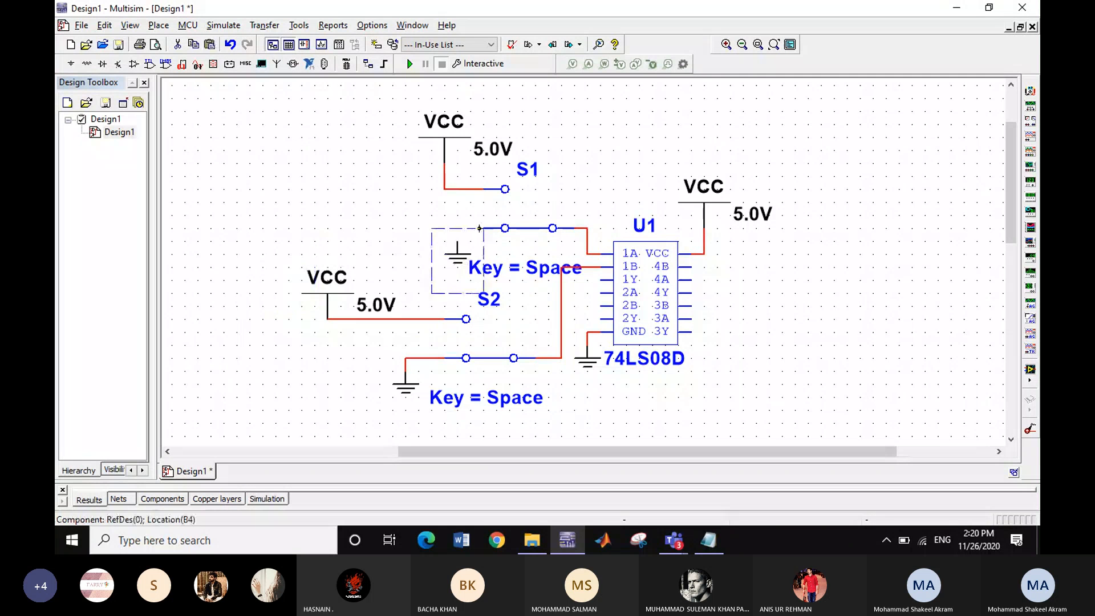
left_click(483, 228)
left_click(457, 239)
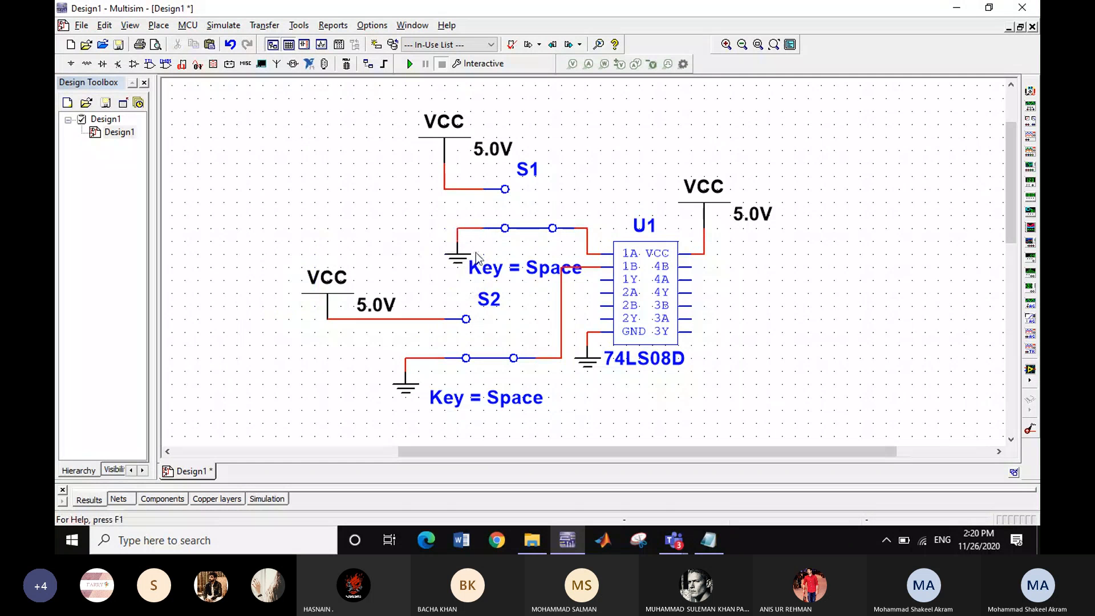
mouse_move(676, 534)
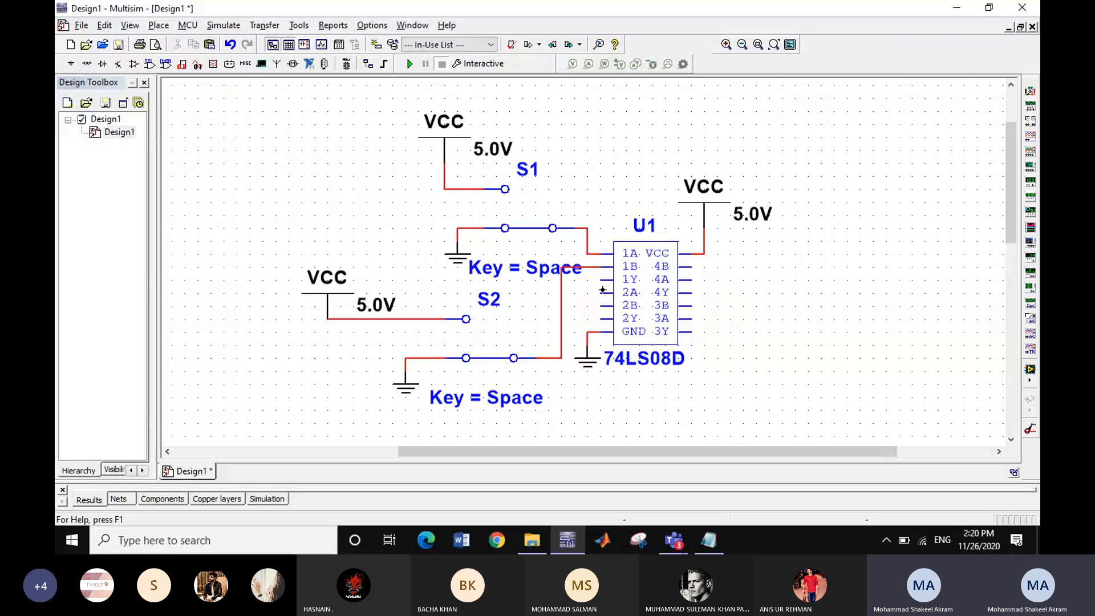
Step: Search all component groups for "led" and place one LED_red to the lower right of the 74LS08D
left_click(71, 69)
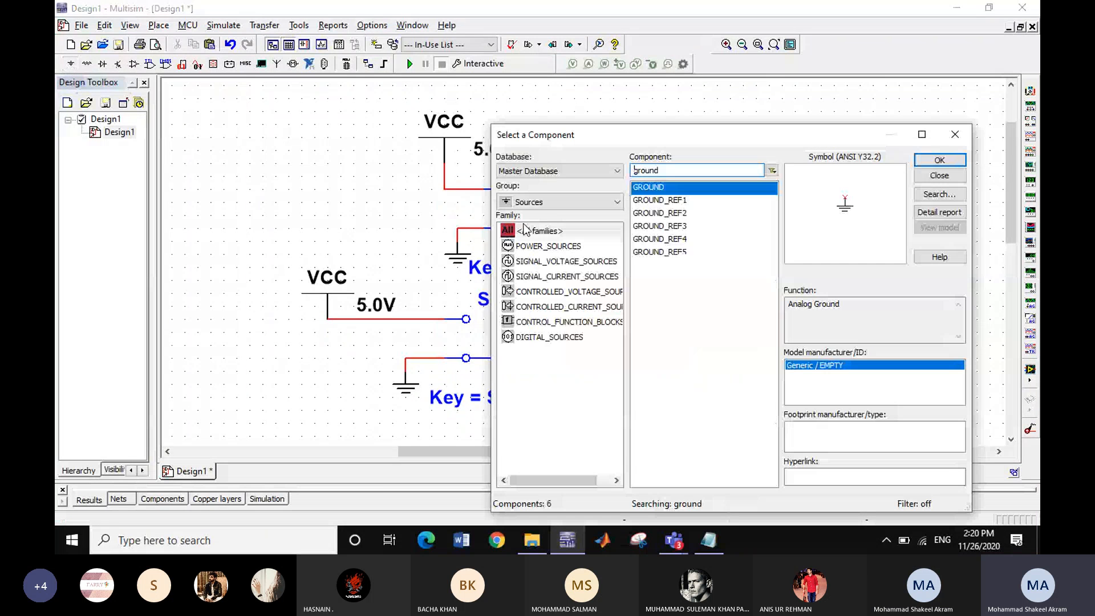
left_click(556, 203)
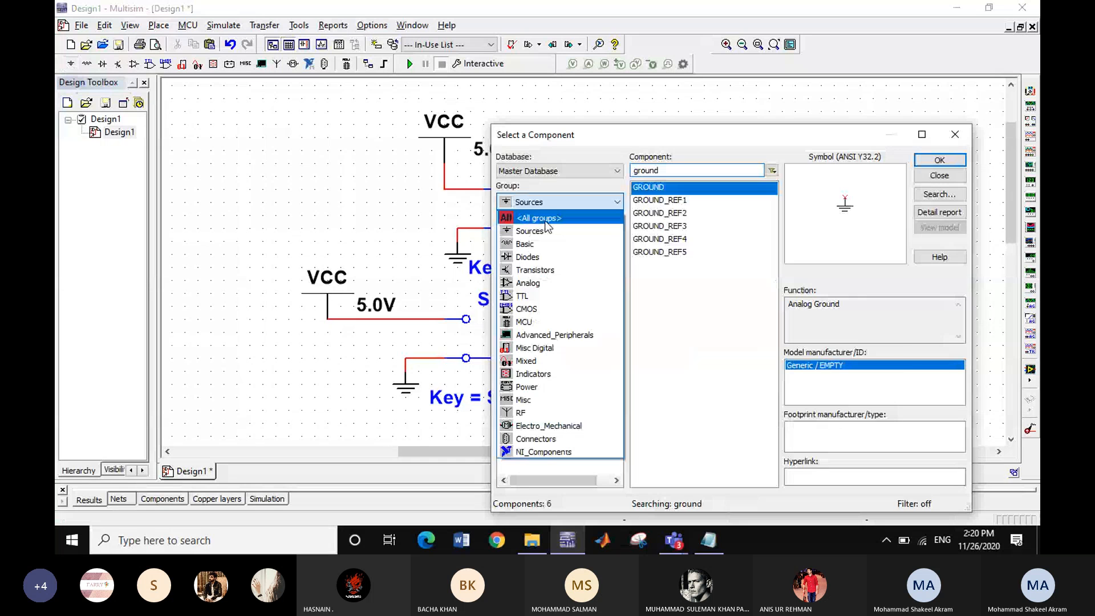
left_click(546, 219)
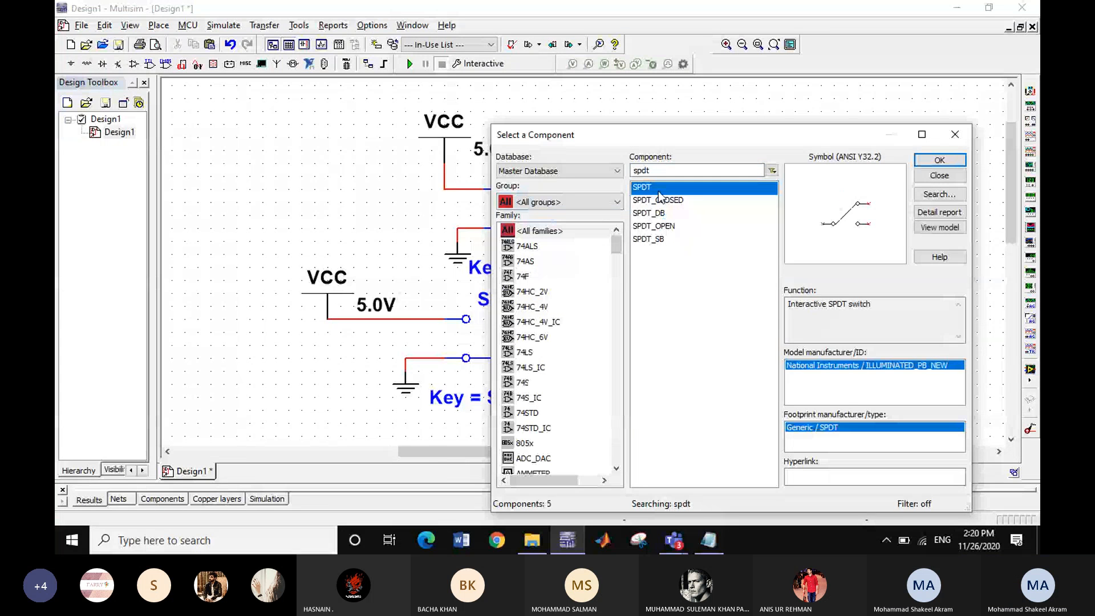
left_click_drag(659, 170, 613, 175)
type("led")
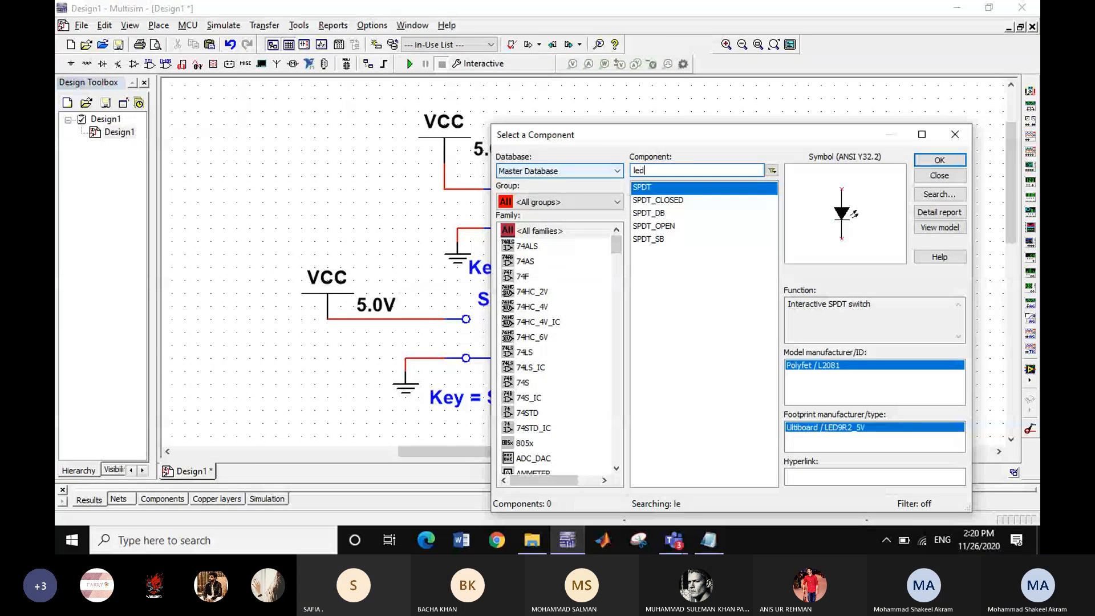
left_click(661, 201)
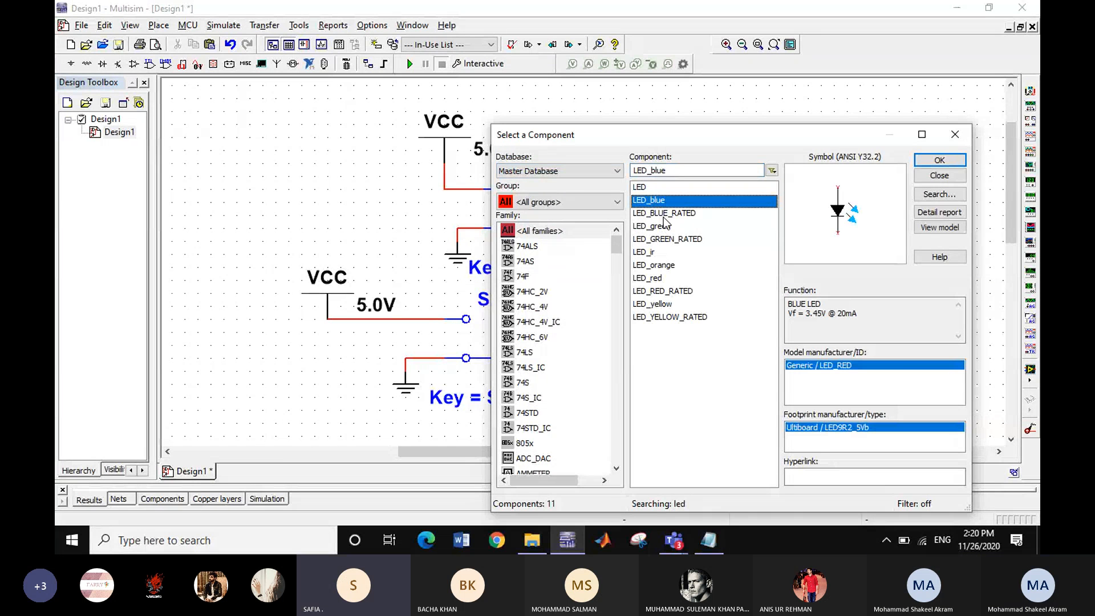
left_click(664, 215)
left_click(659, 227)
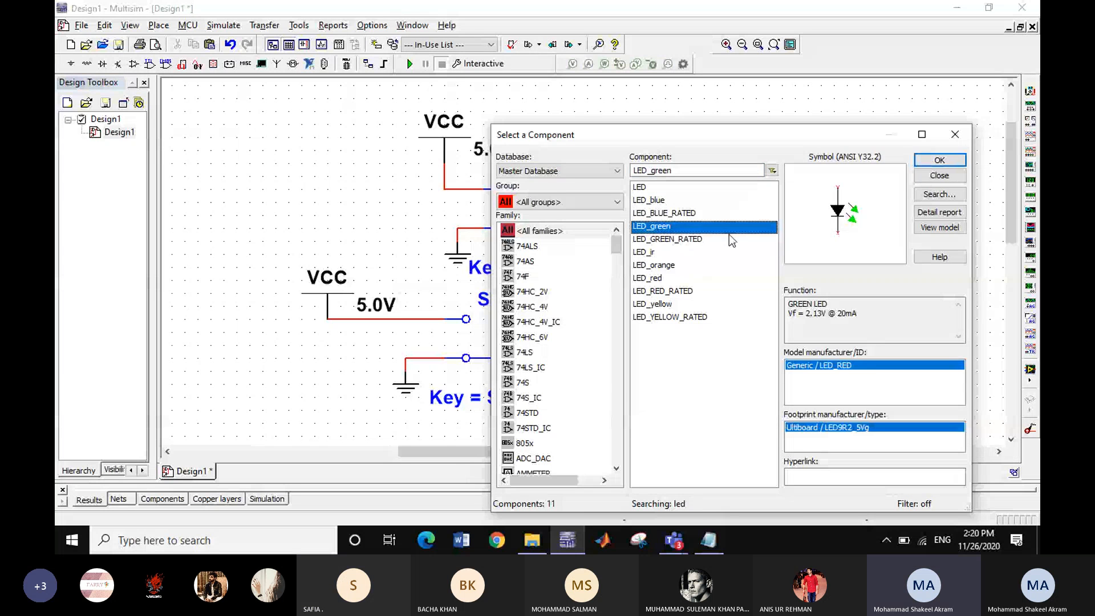
left_click(659, 279)
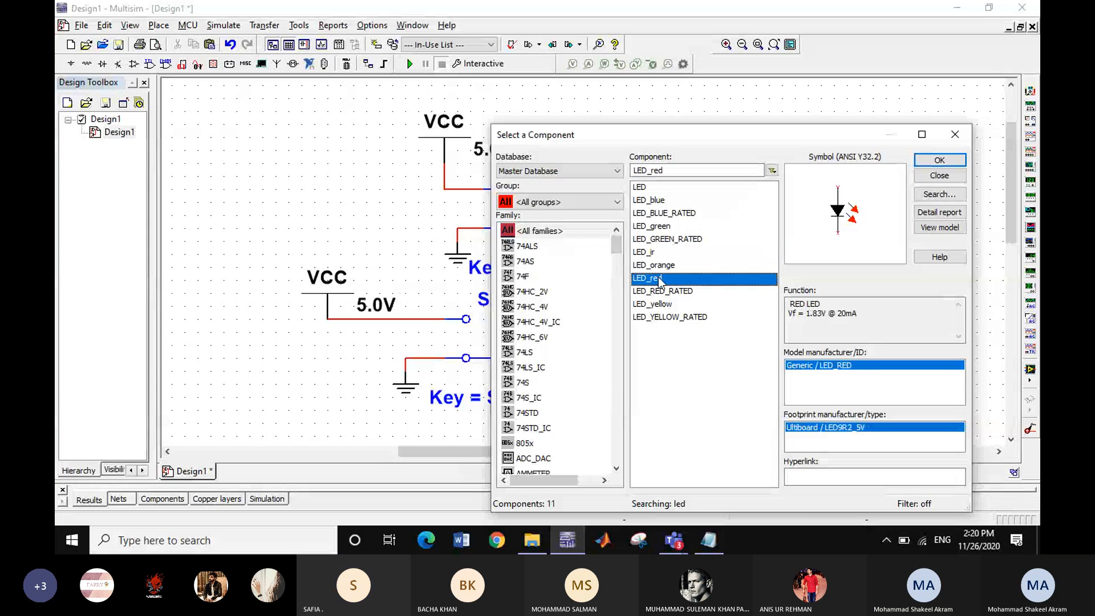
left_click(950, 164)
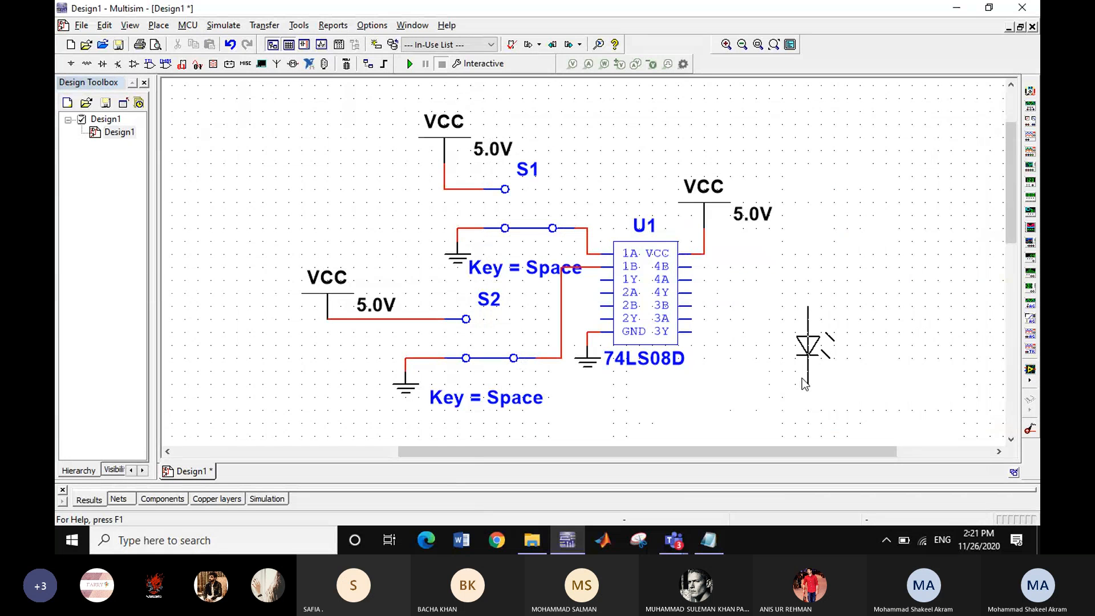
left_click(804, 383)
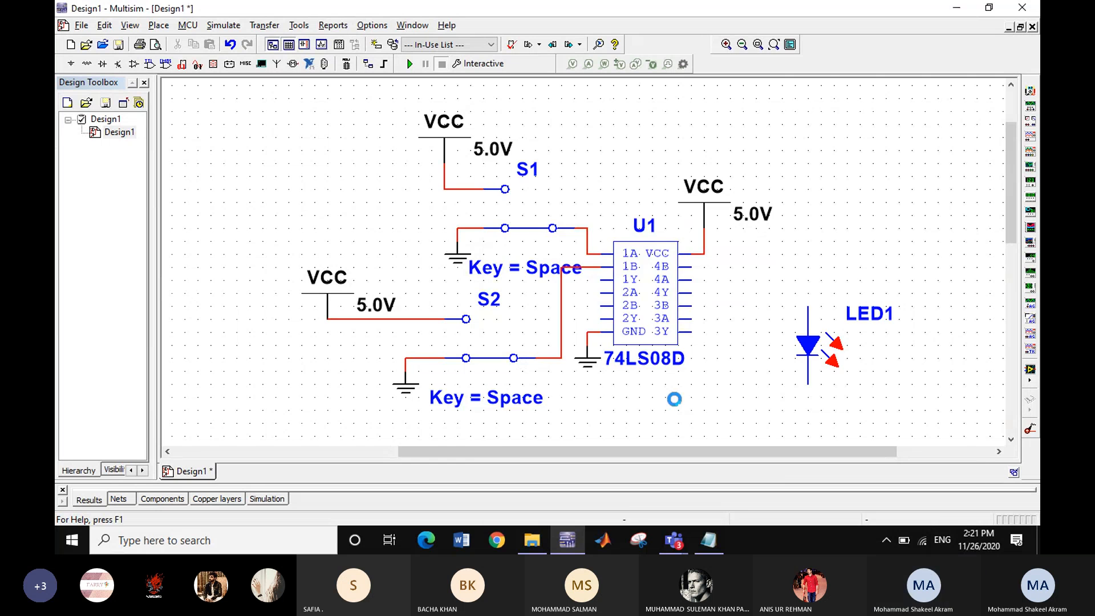
left_click(939, 176)
Step: Place a GROUND source directly below LED1 and wire it to the LED's cathode
left_click(68, 64)
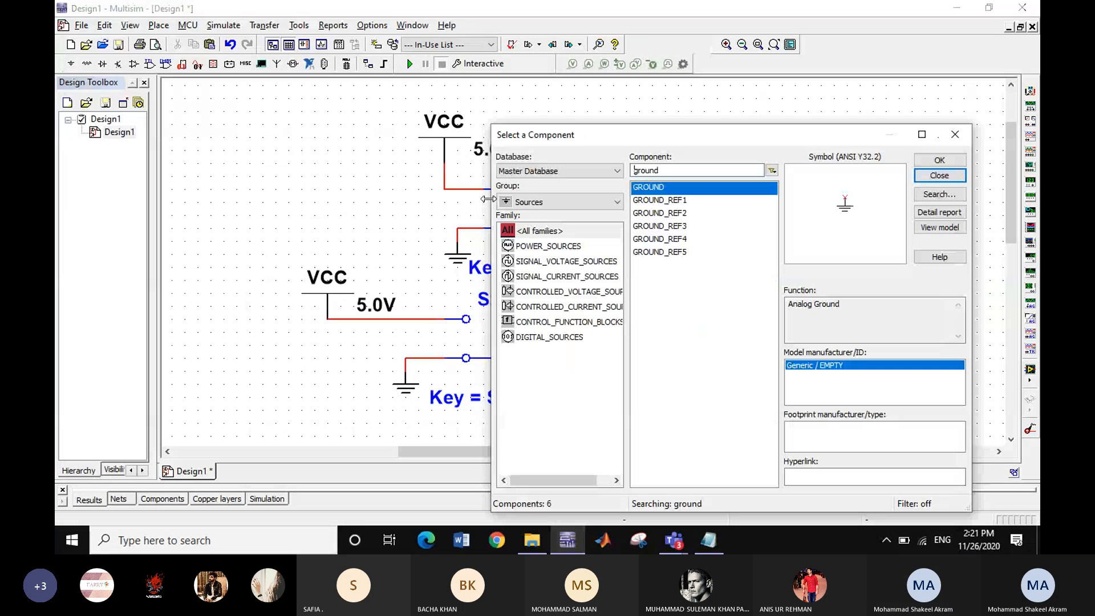
left_click(939, 160)
left_click(797, 410)
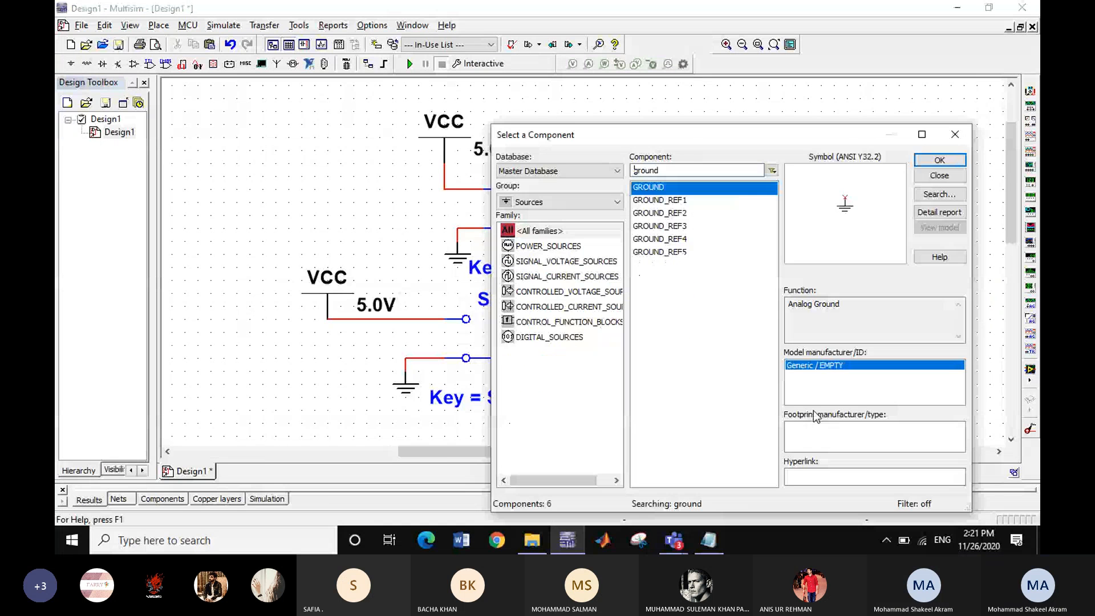
left_click(937, 175)
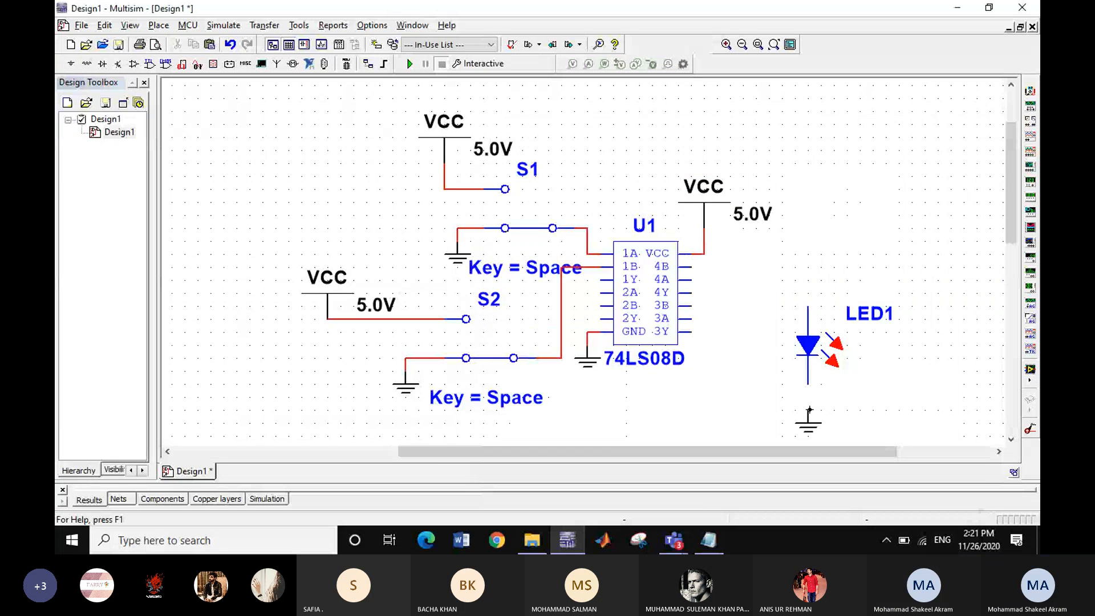
left_click_drag(808, 409, 807, 386)
Step: Place a RESISTOR_RATED from the Basic group between U1 and LED1, and wire its right end to the LED's anode
left_click(86, 63)
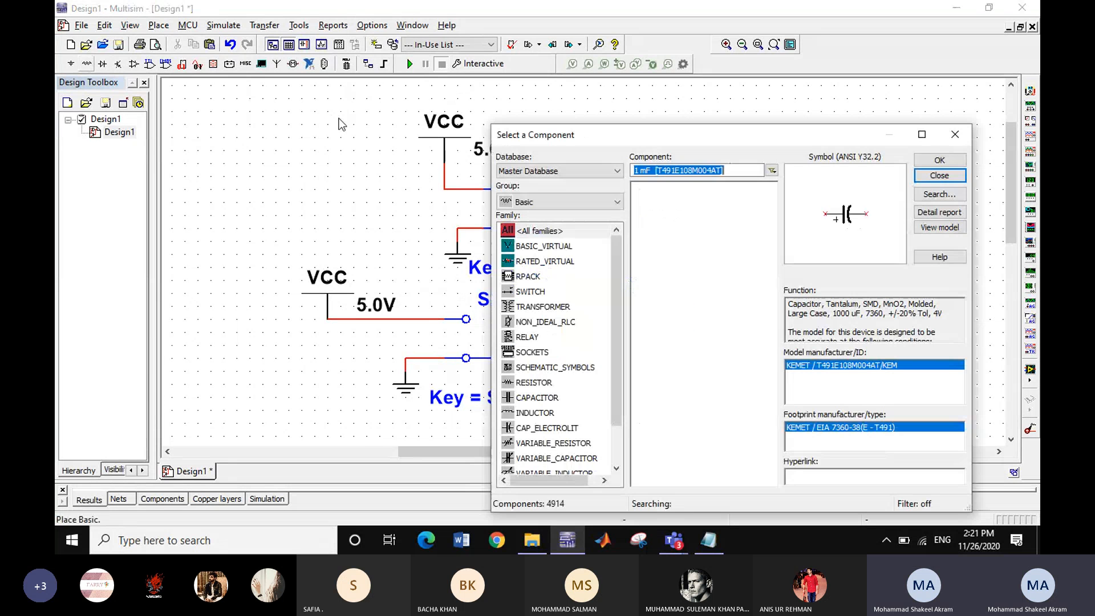
type("res")
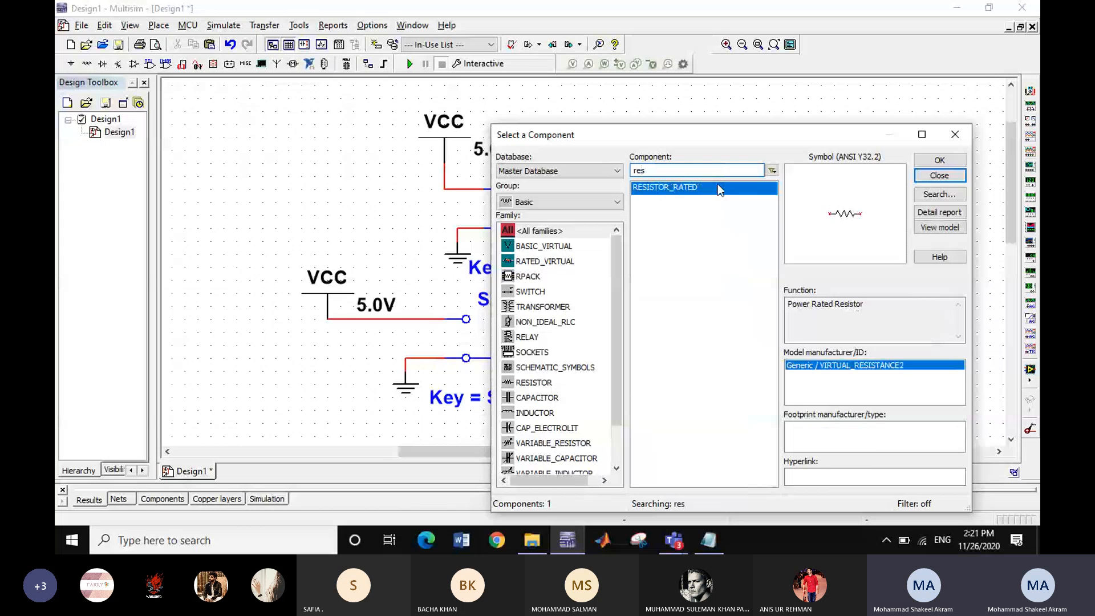
left_click(936, 161)
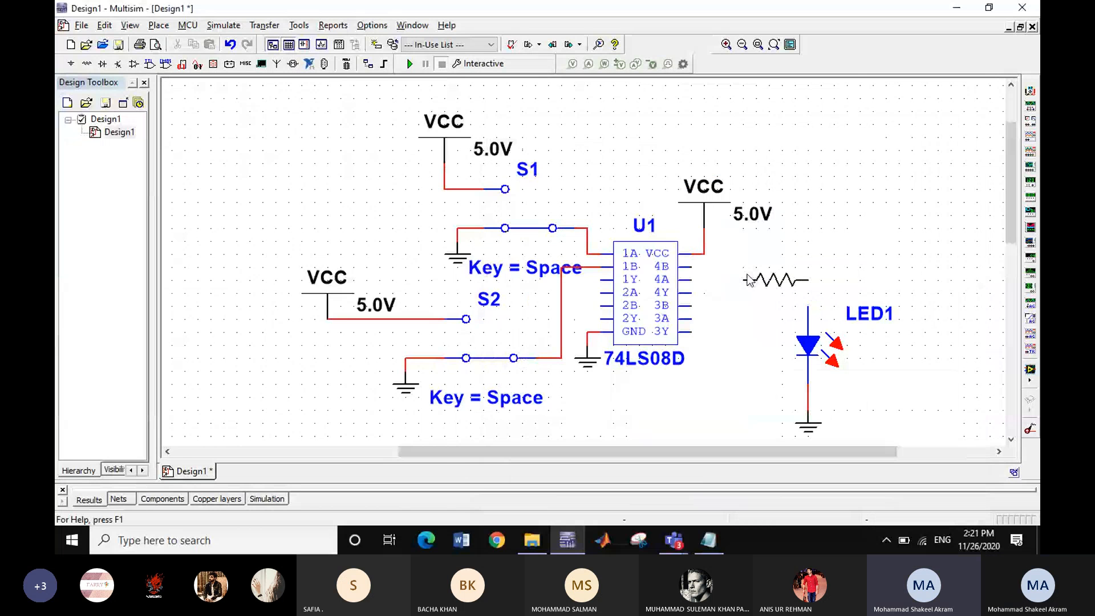
key("Escape")
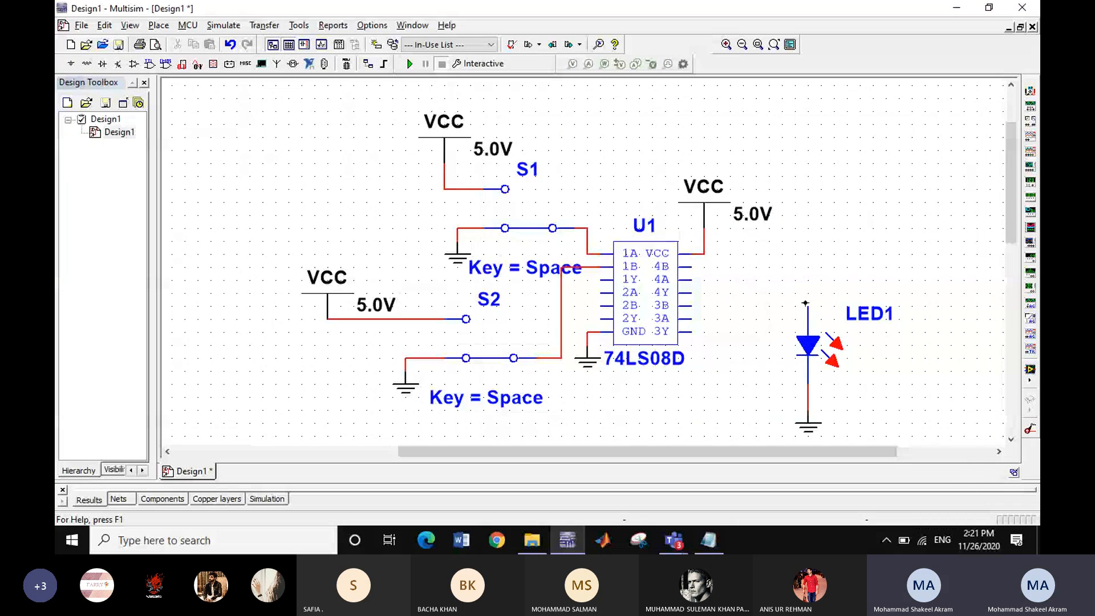
left_click(931, 178)
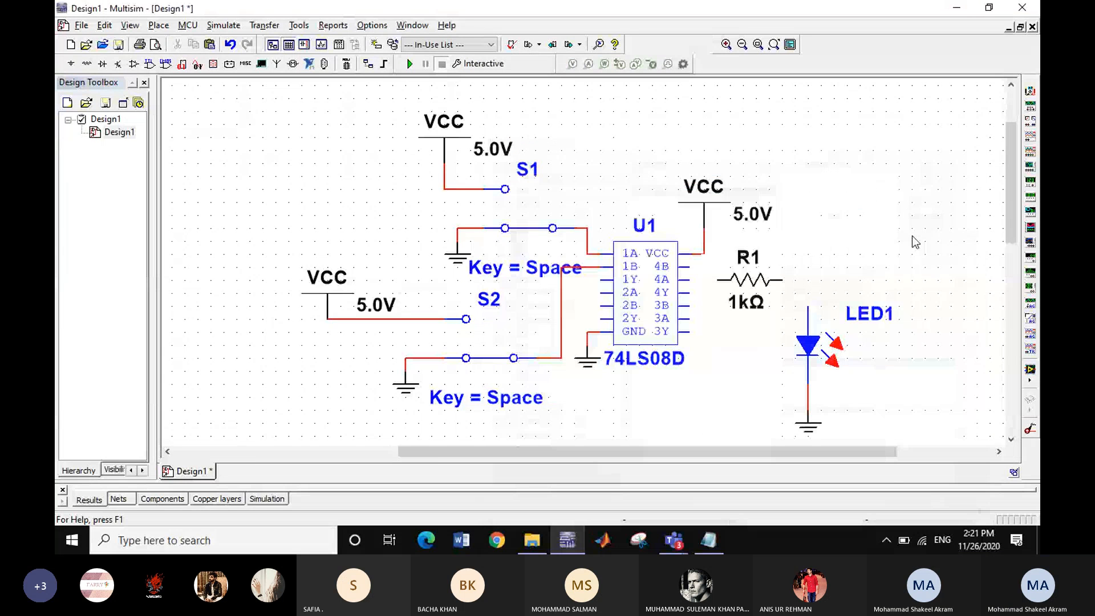
left_click_drag(809, 305, 784, 280)
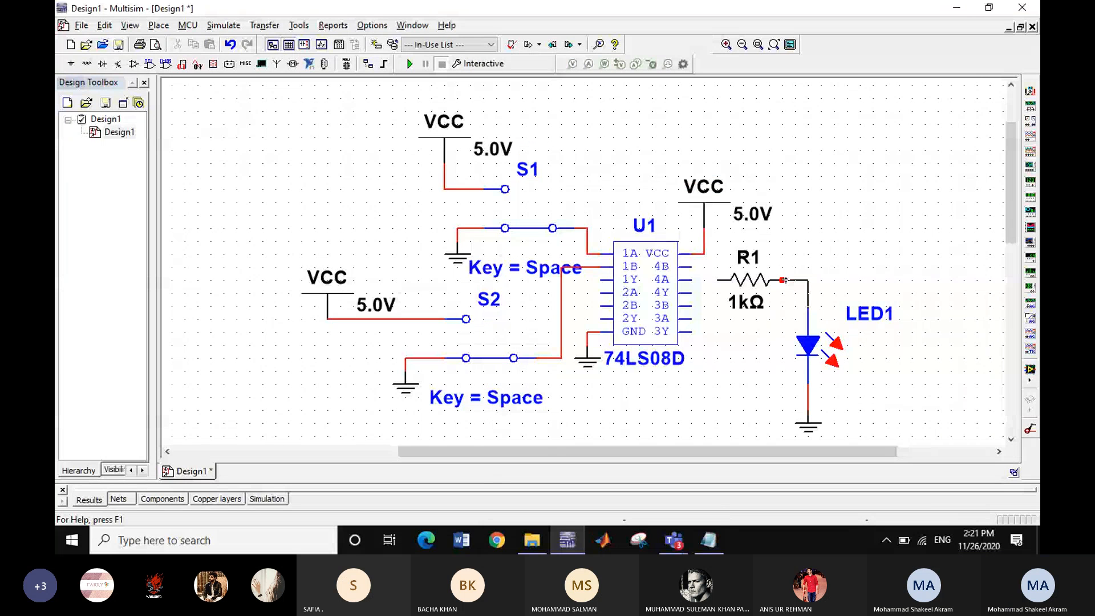
Step: Set the resistance of R1 to 470 Ω
left_click(768, 313)
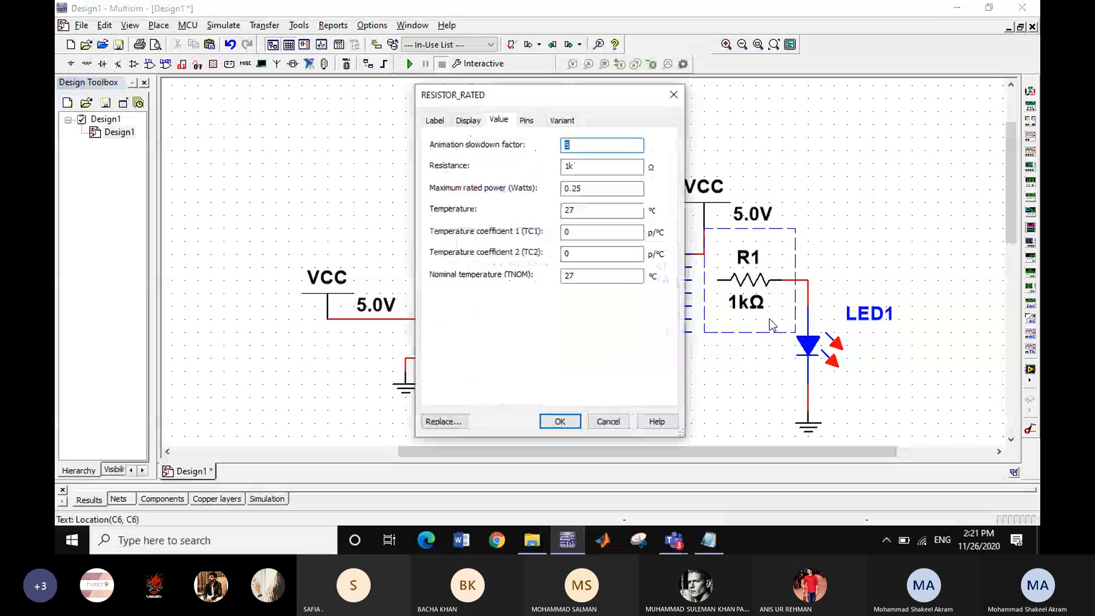
key("Tab")
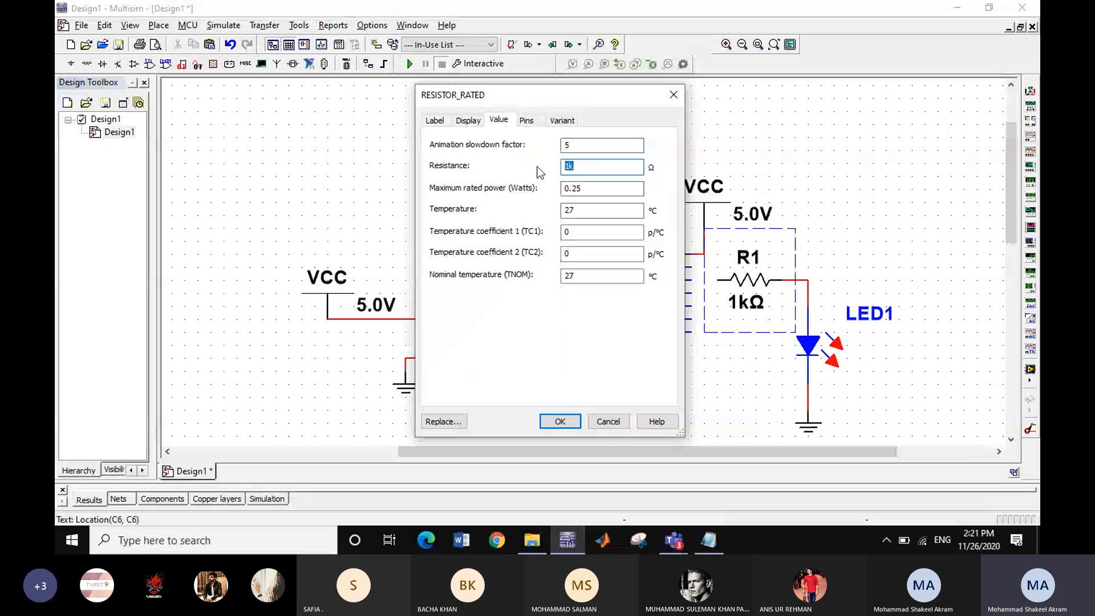
type("220")
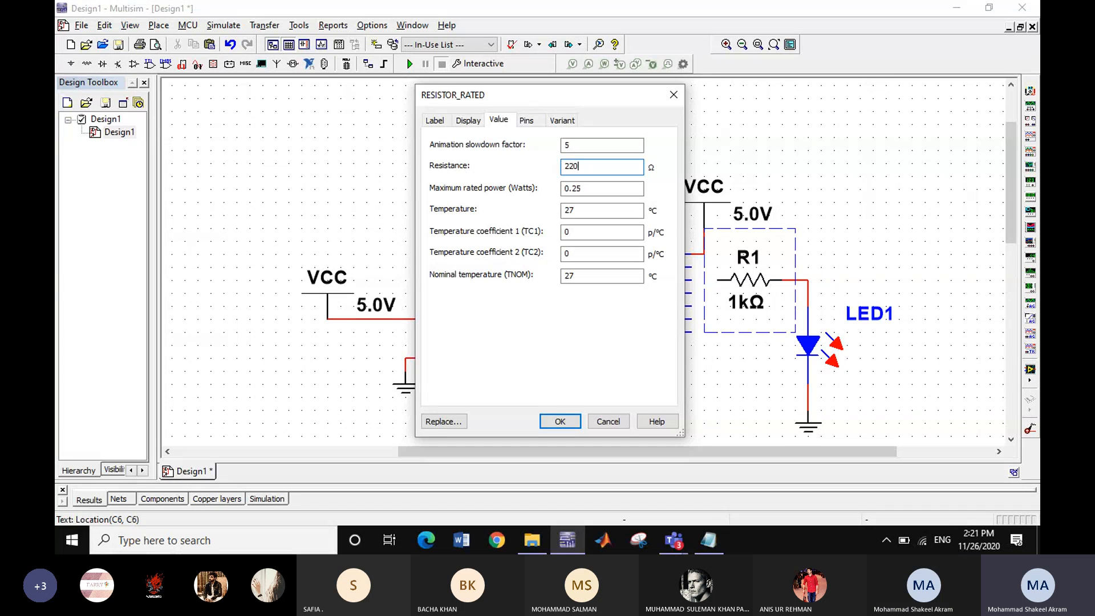
key("BackSpace")
key("BackSpace")
key("BackSpace")
type("470")
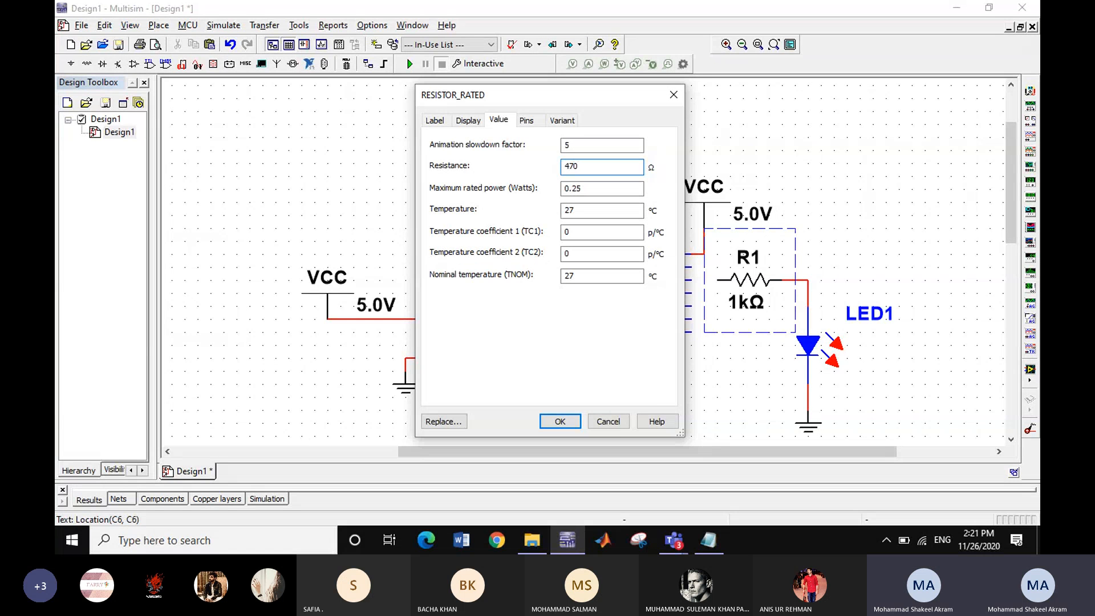
key("Return")
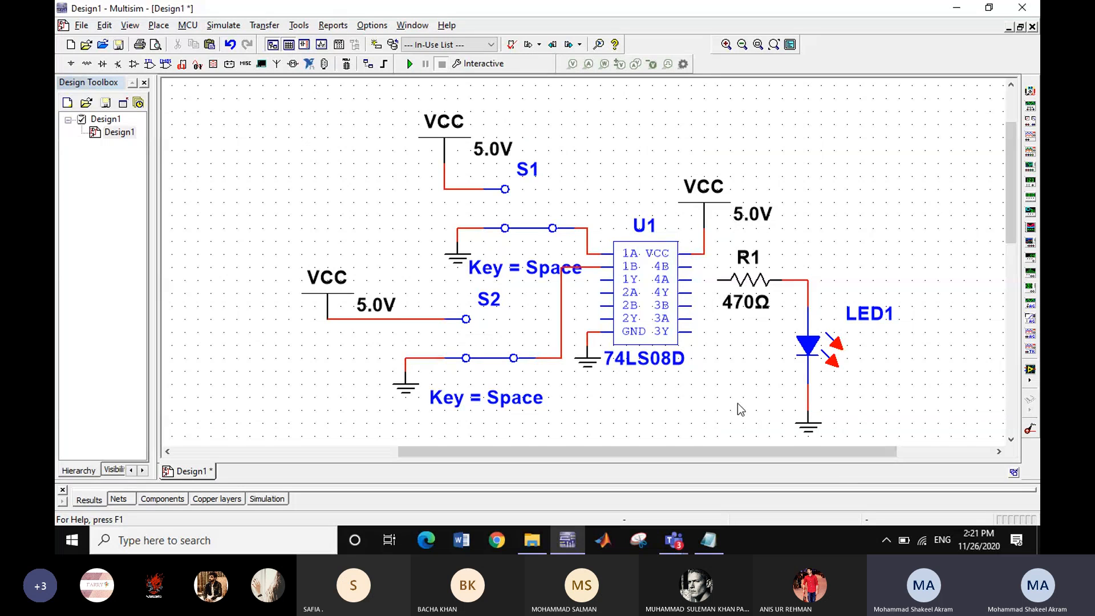
Step: Wire output pin 1Y of U1 around beneath the chip to the free left end of R1
left_click(602, 282)
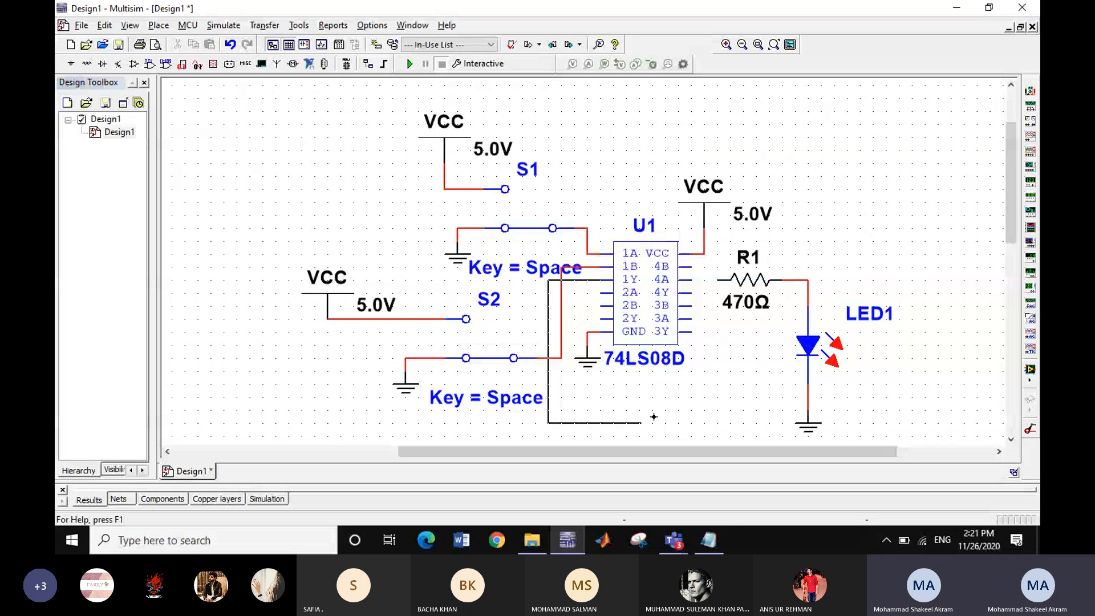
left_click(717, 280)
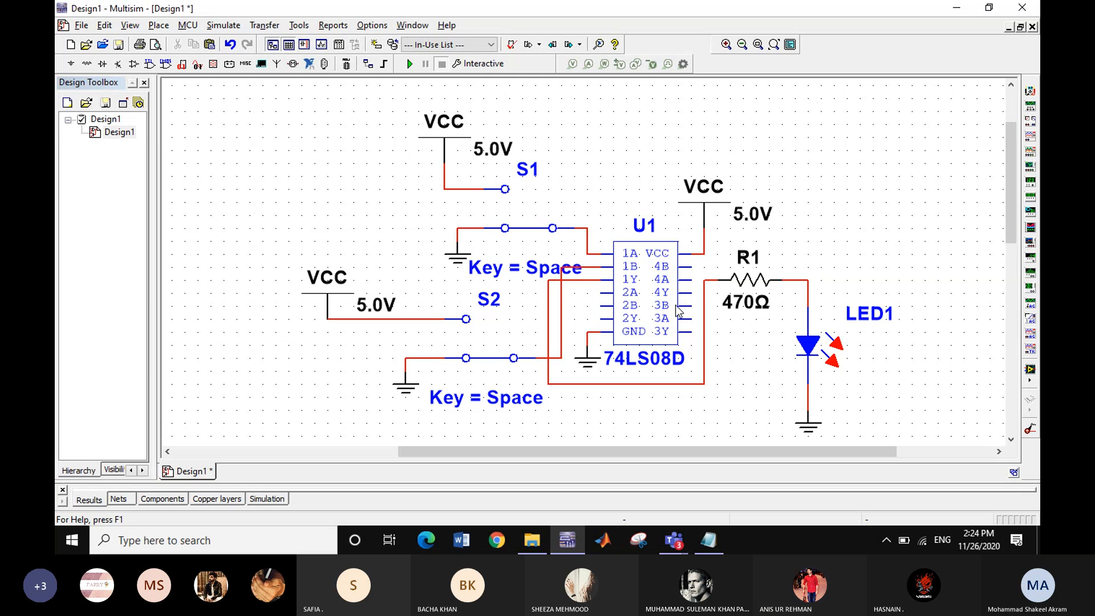
left_click_drag(695, 255, 704, 253)
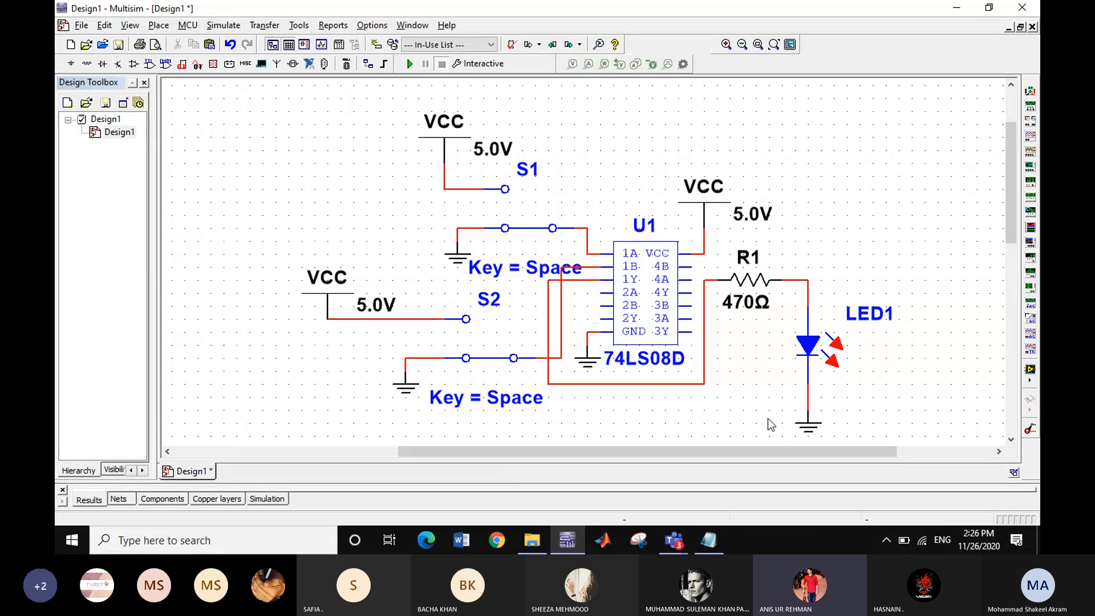
Step: Switch to Microsoft Teams and bring up the ongoing meeting's window
mouse_move(682, 549)
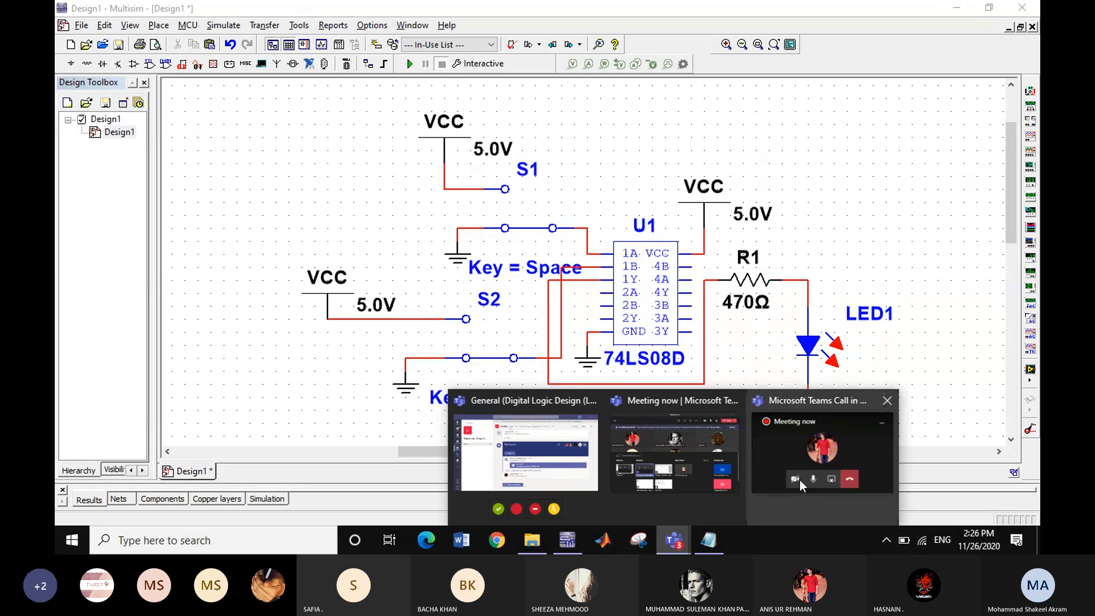
left_click(799, 481)
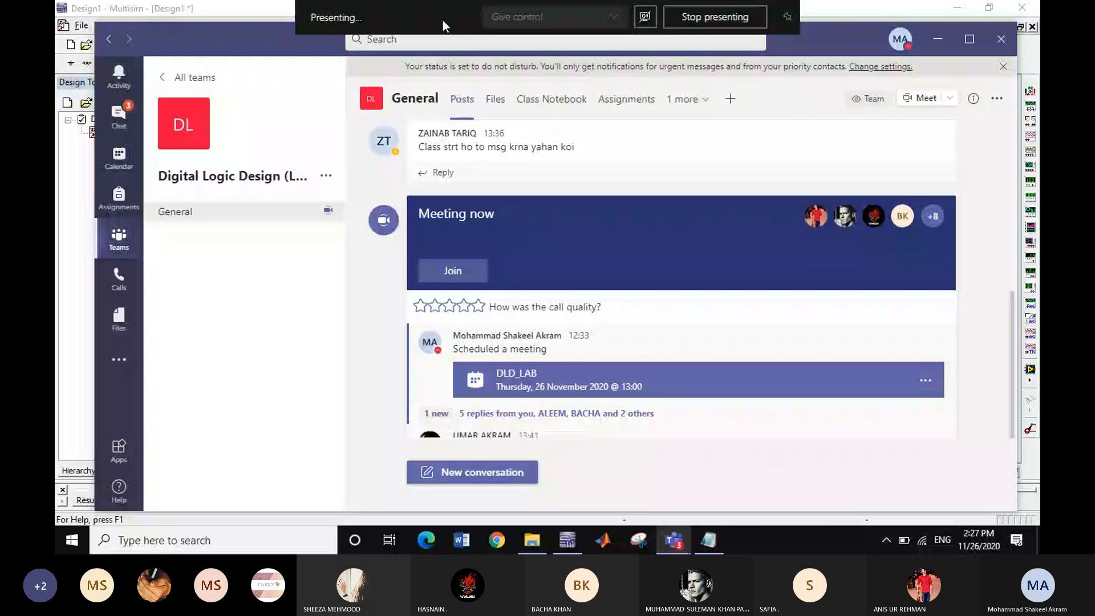
mouse_move(676, 540)
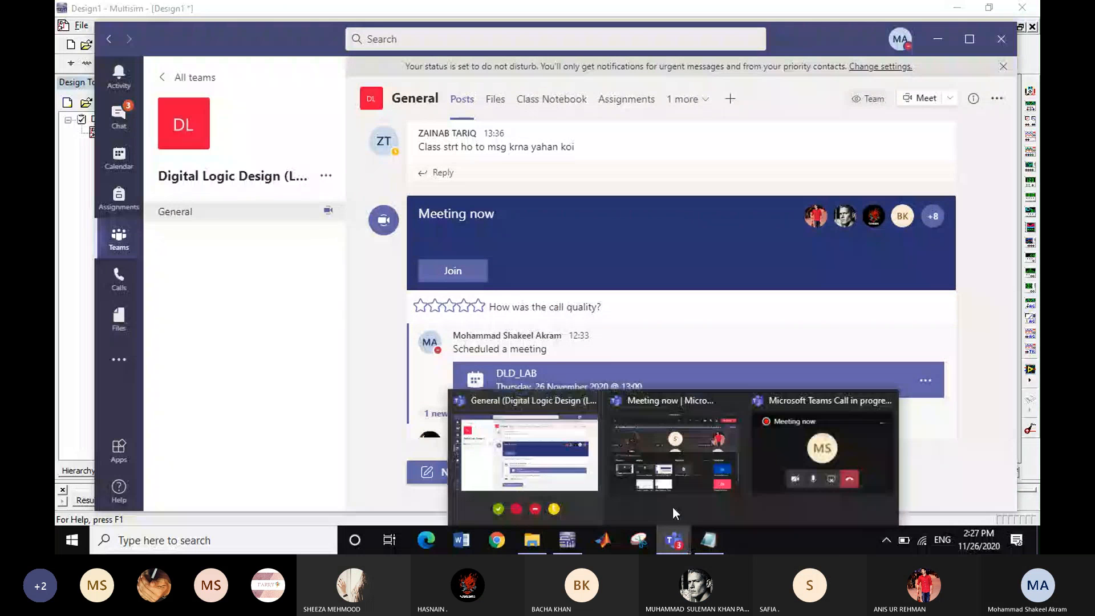
left_click(665, 488)
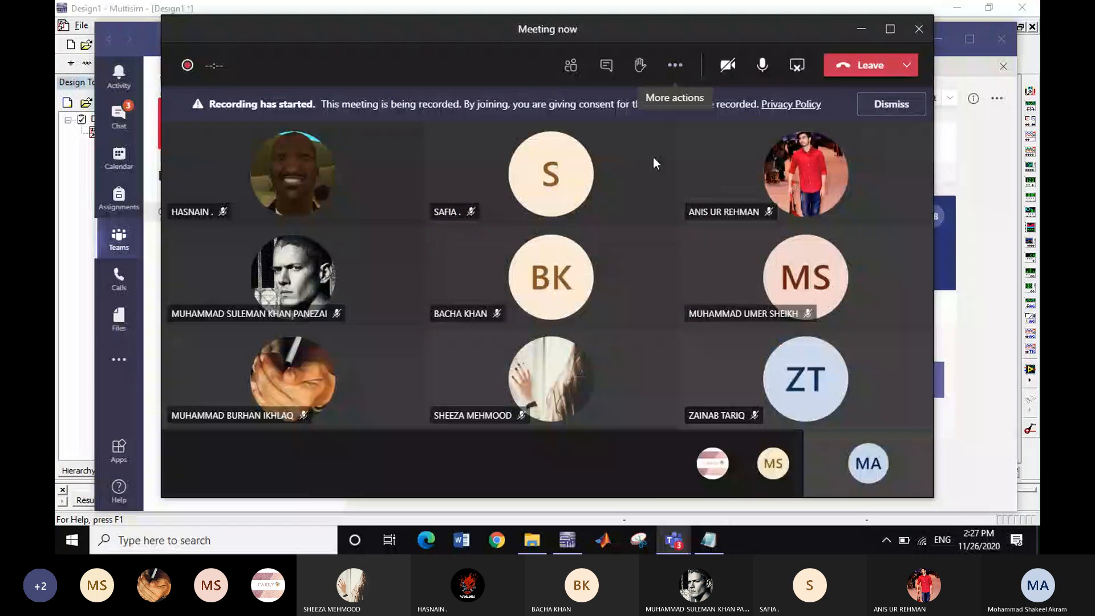
Step: Look through the meeting's additional actions, minimize the meeting window and switch back to the circuit in Multisim
left_click(675, 65)
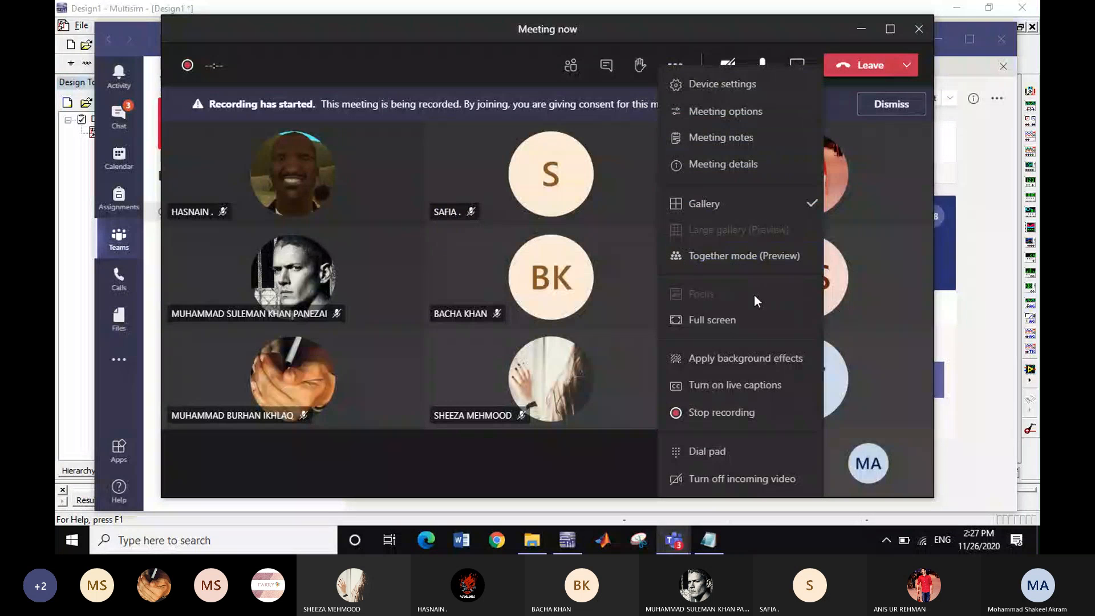
left_click(862, 29)
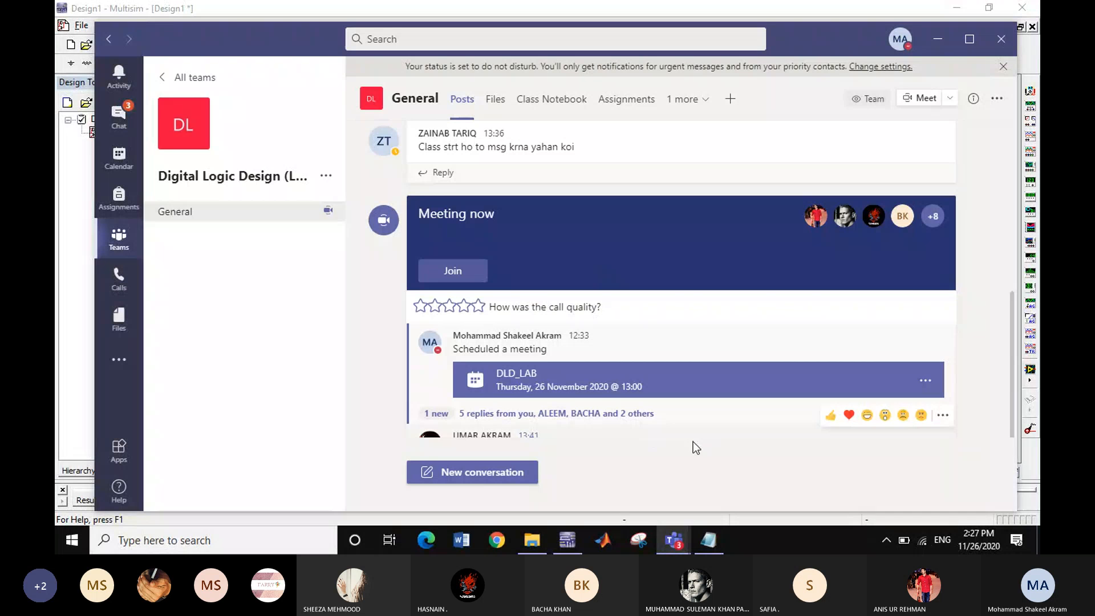
left_click(566, 540)
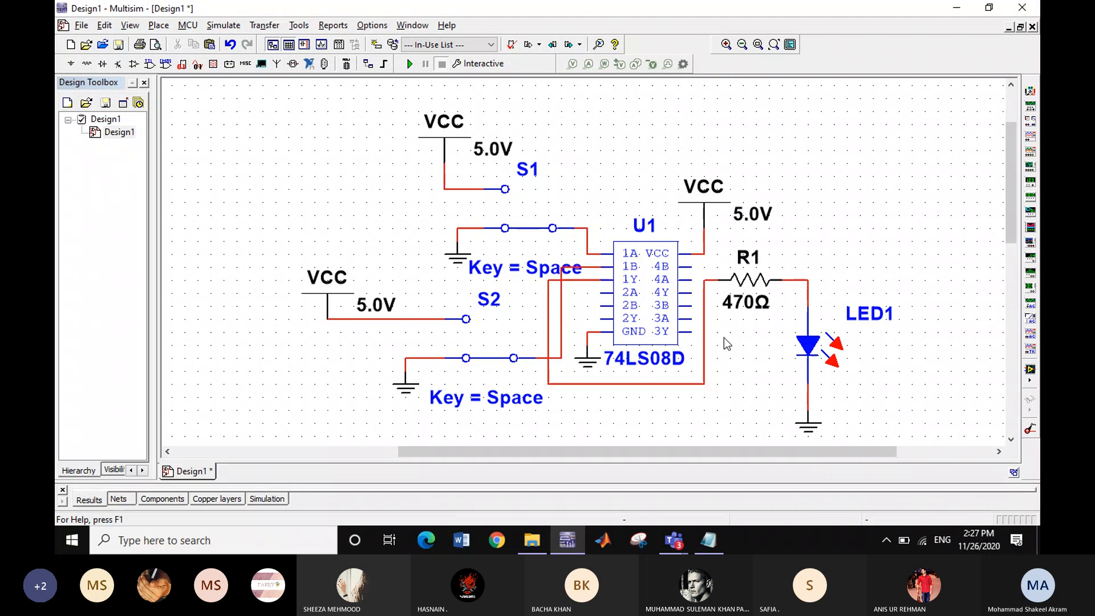
Step: Switch to the Teams meeting window, view its participants at maximized size, and minimize it to return to Multisim
left_click(674, 540)
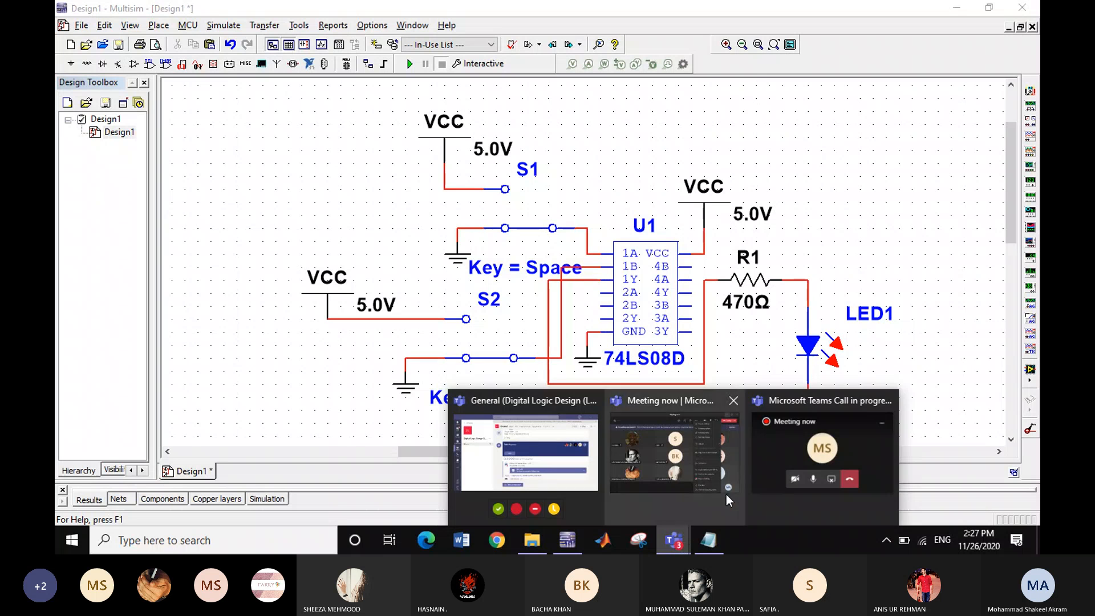
left_click(783, 450)
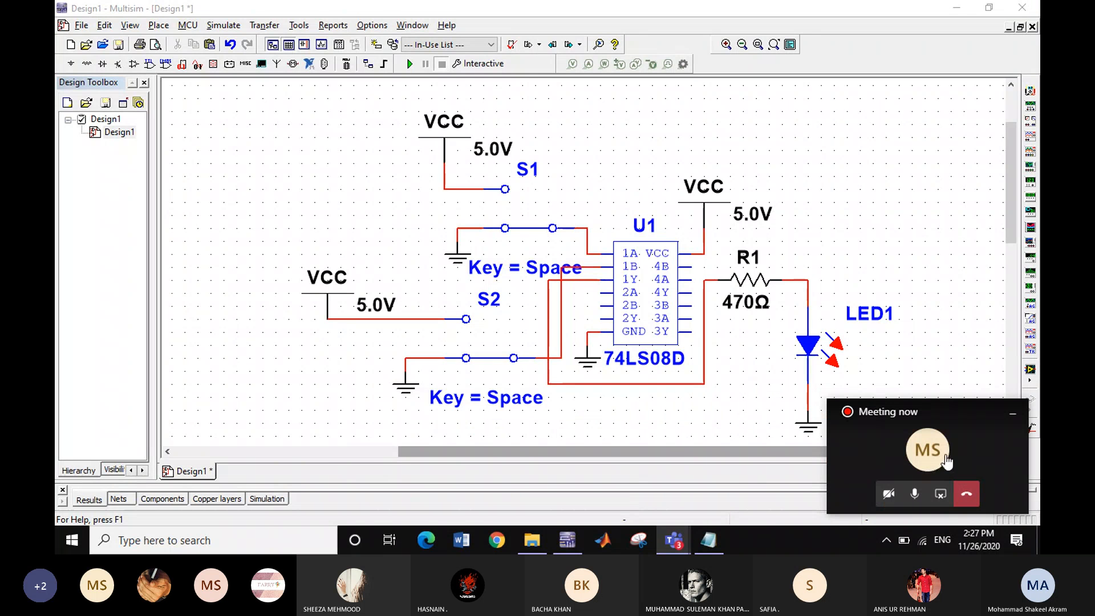
left_click(970, 445)
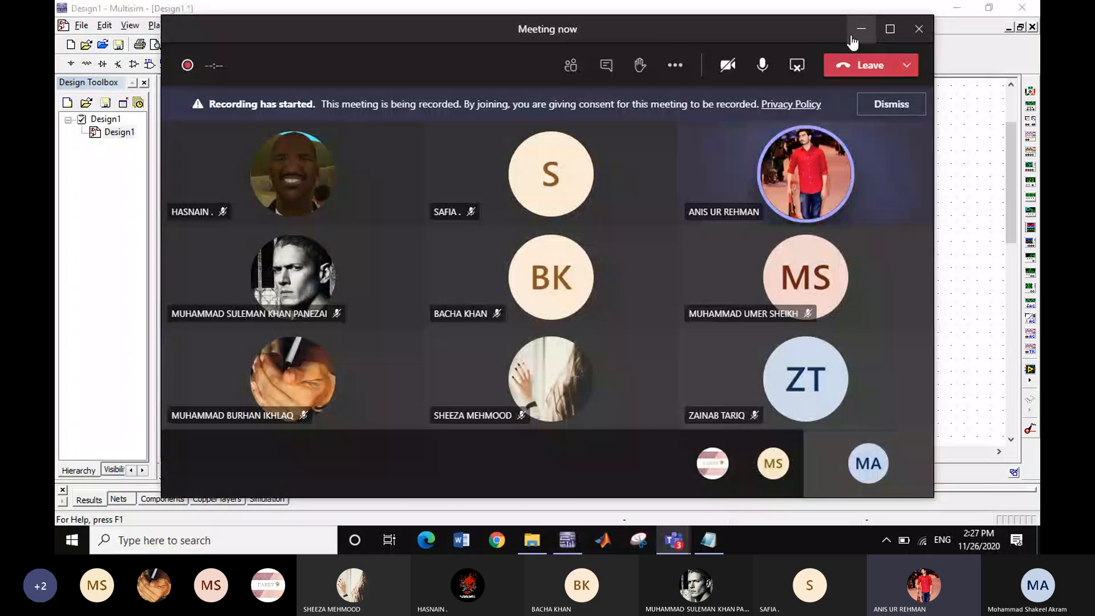
left_click(882, 41)
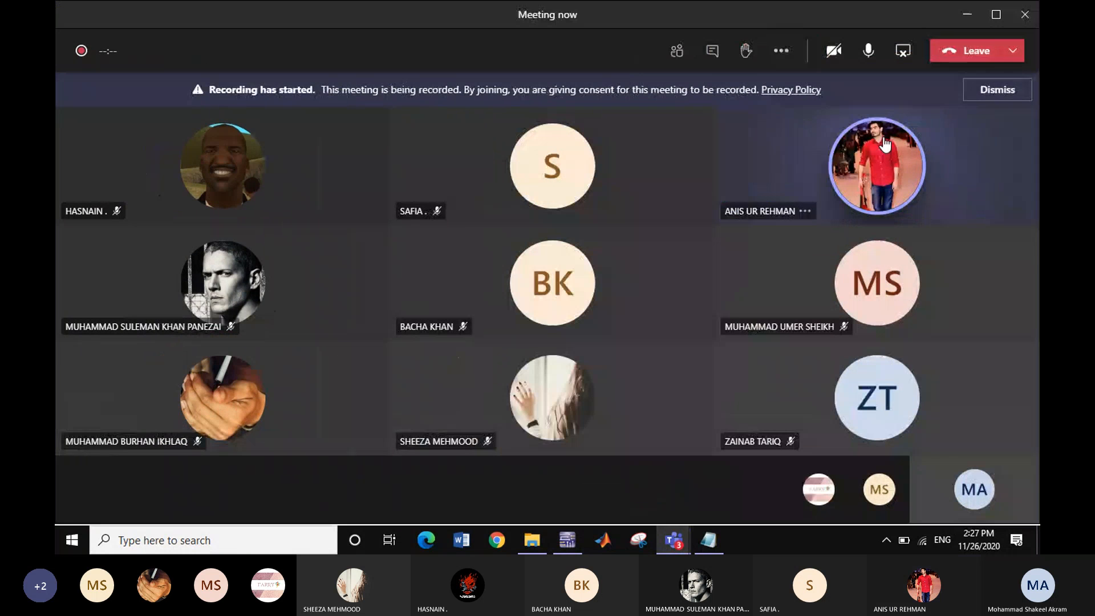
left_click(966, 15)
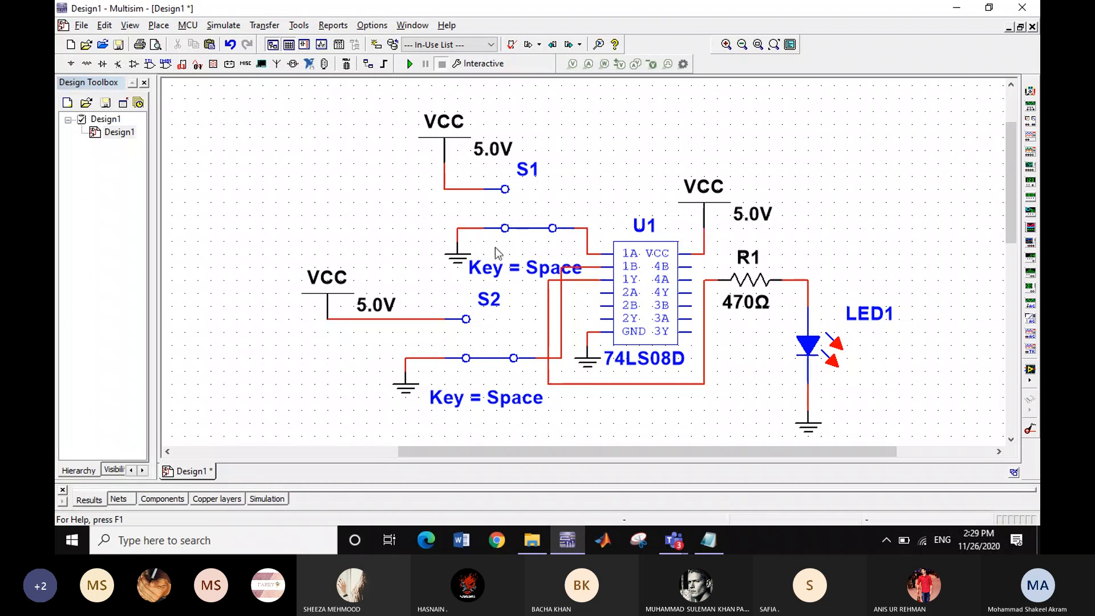
Step: Set switch S1 to its VCC contact, and dismiss the lobby notice and minimize the floating Teams call window
left_click(529, 234)
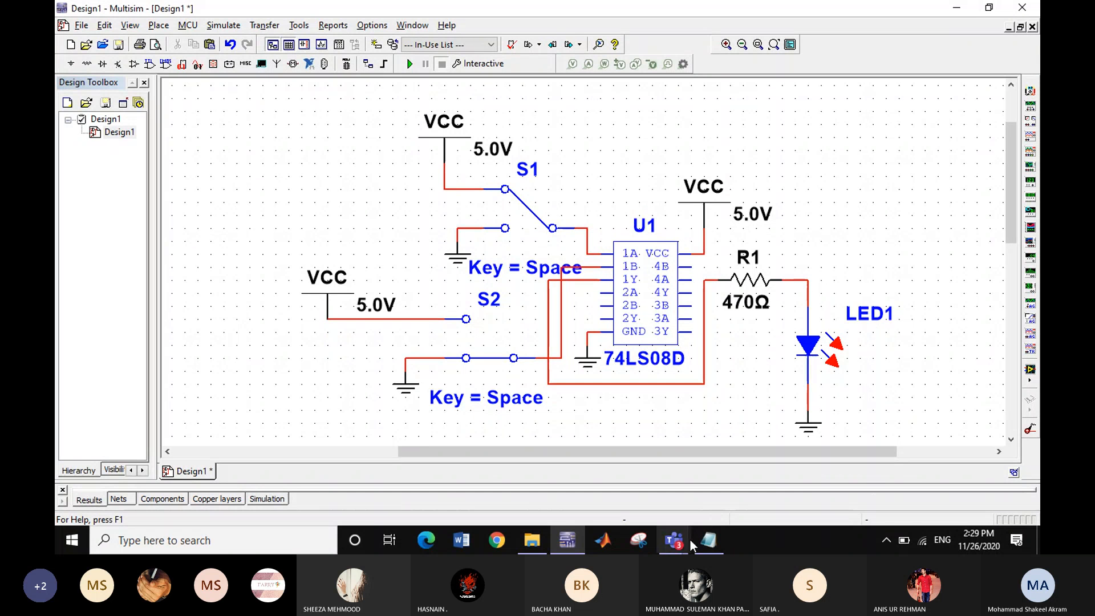
mouse_move(690, 538)
left_click(792, 461)
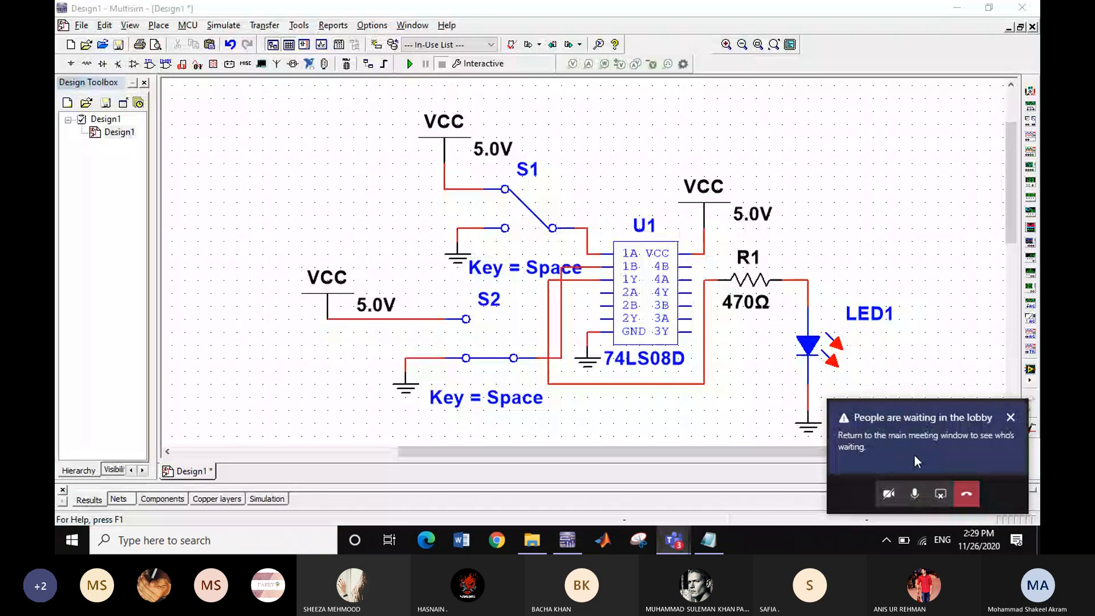
left_click(1011, 418)
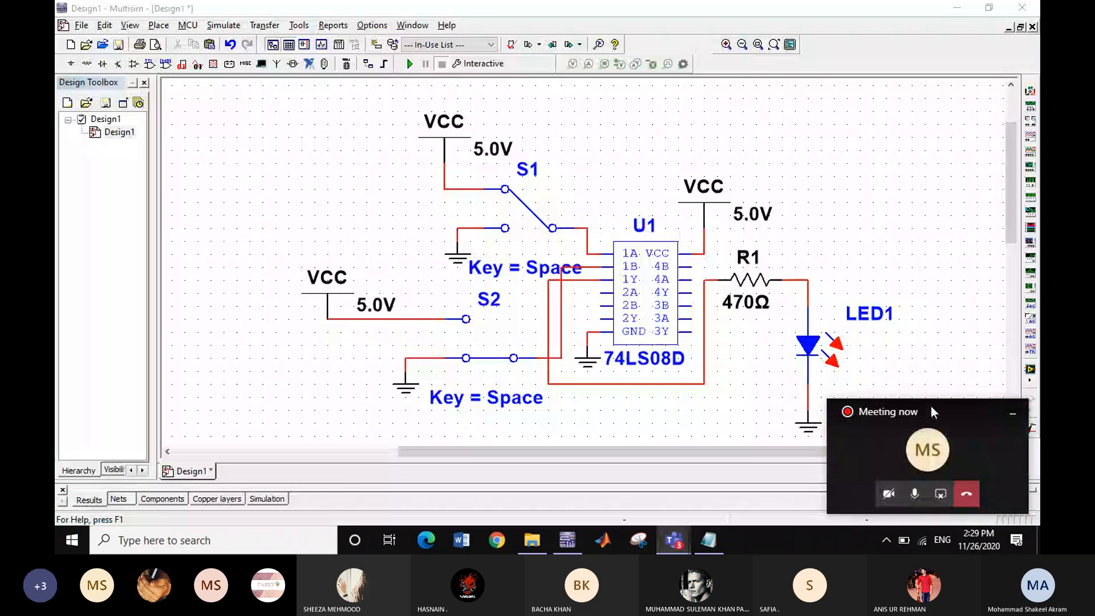
left_click(1012, 414)
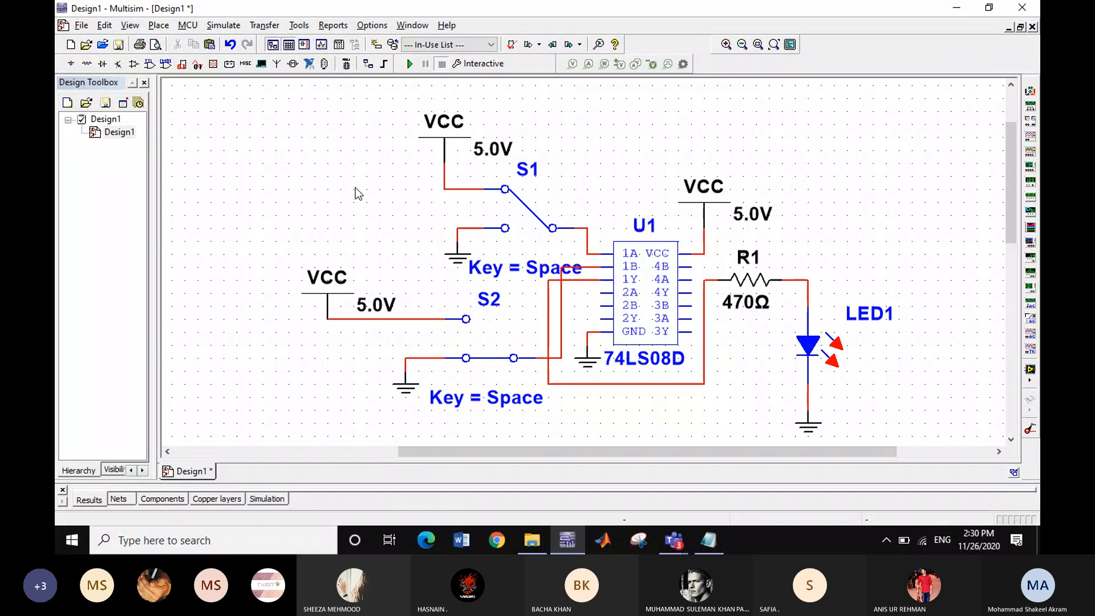
Step: Set switch S1 to its ground contact and run the interactive simulation with both AND gate inputs low
left_click(552, 223)
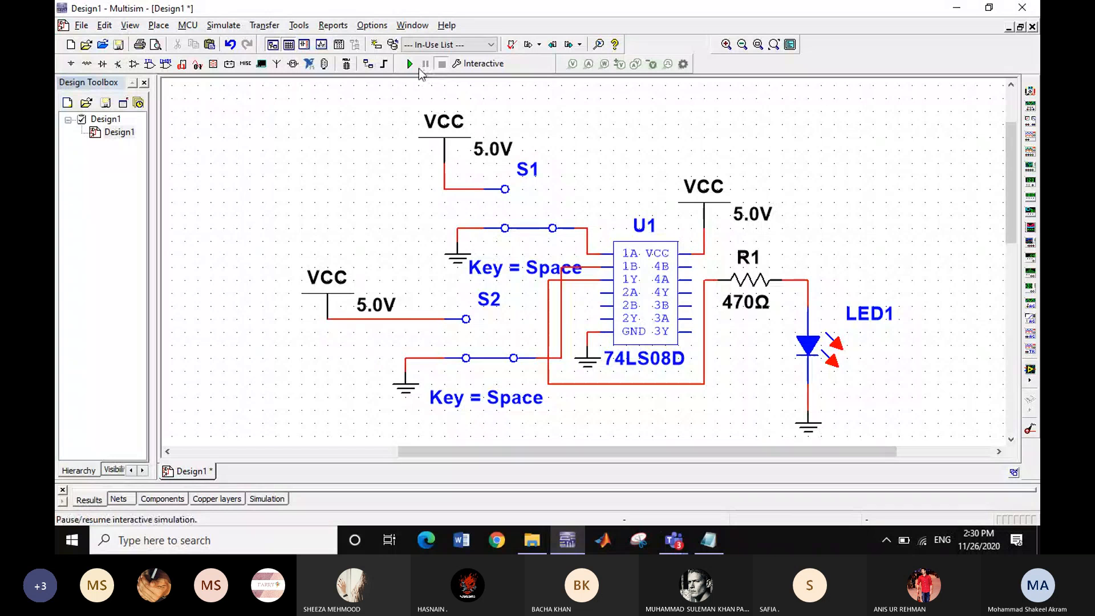
left_click(420, 67)
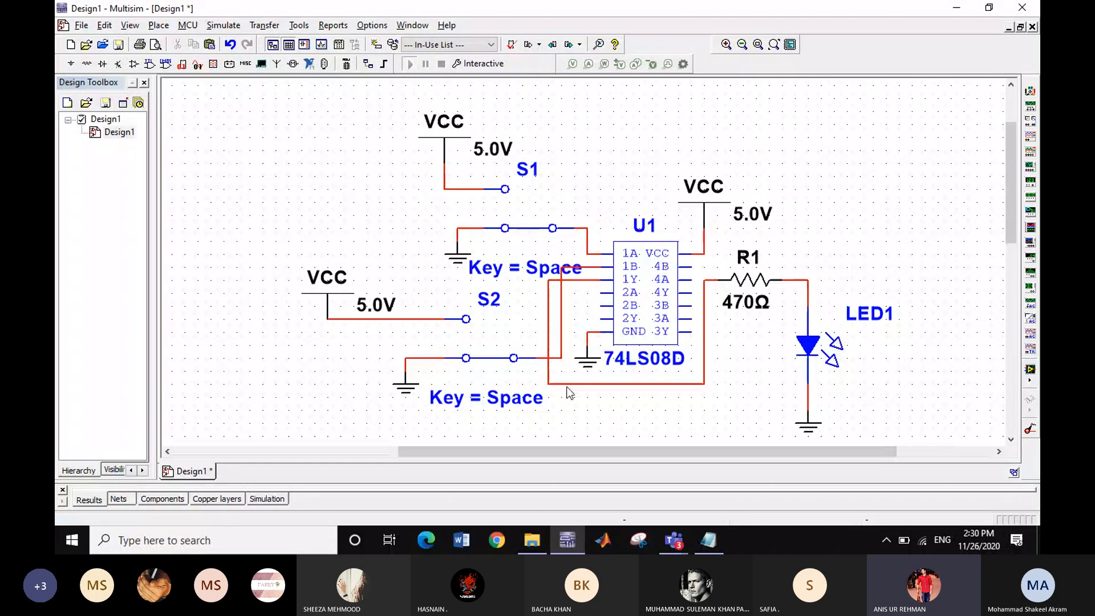
key("F5")
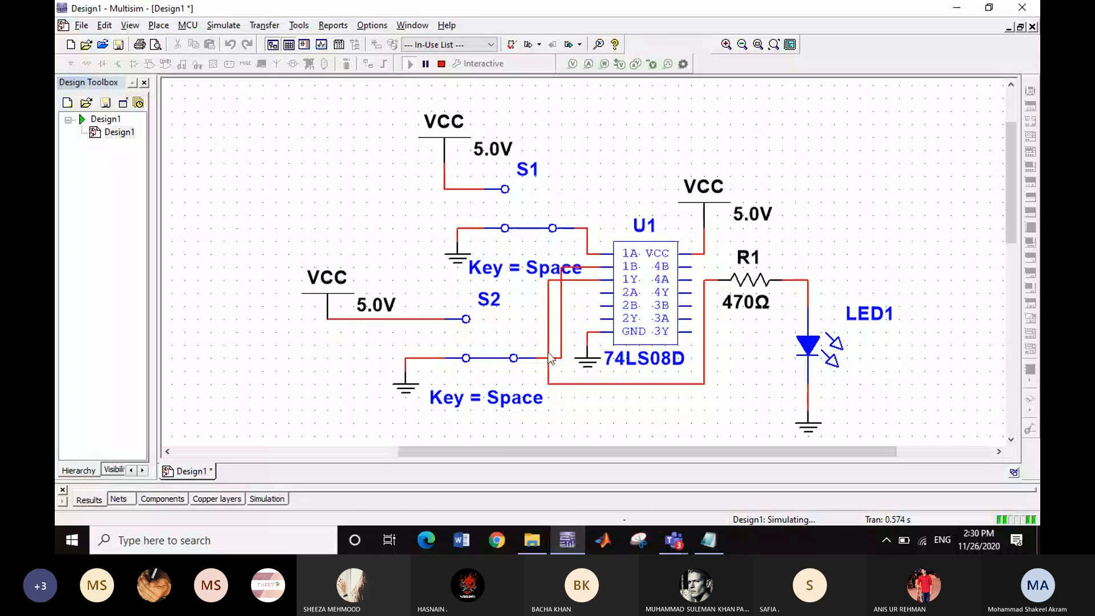
Step: Test the AND gate's remaining input combinations: S2 alone at VCC, S1 alone at VCC, and both switches at VCC
left_click(501, 360)
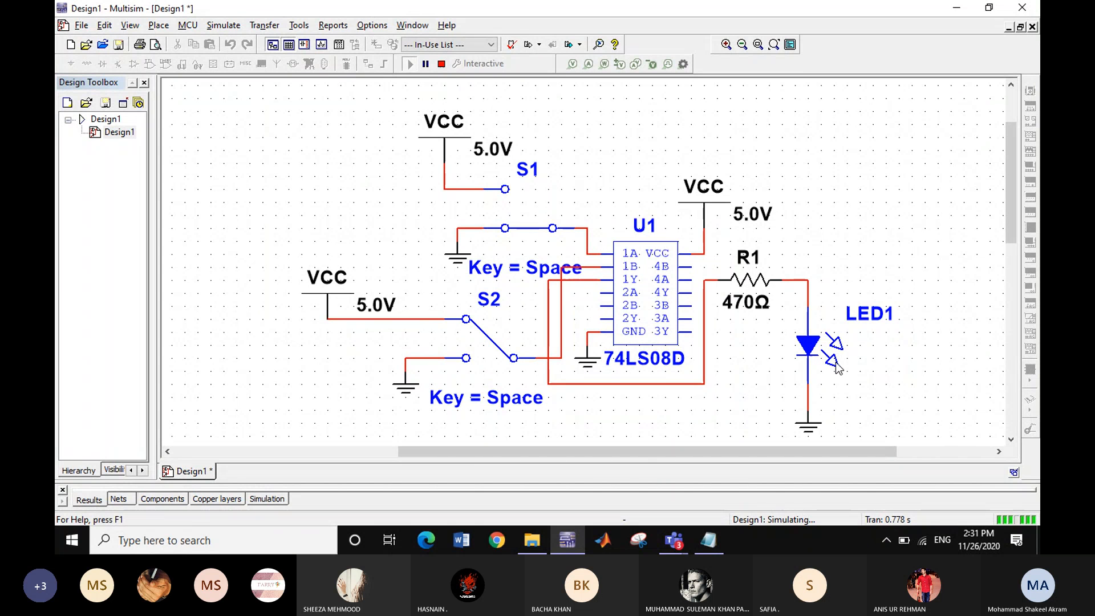
left_click(490, 342)
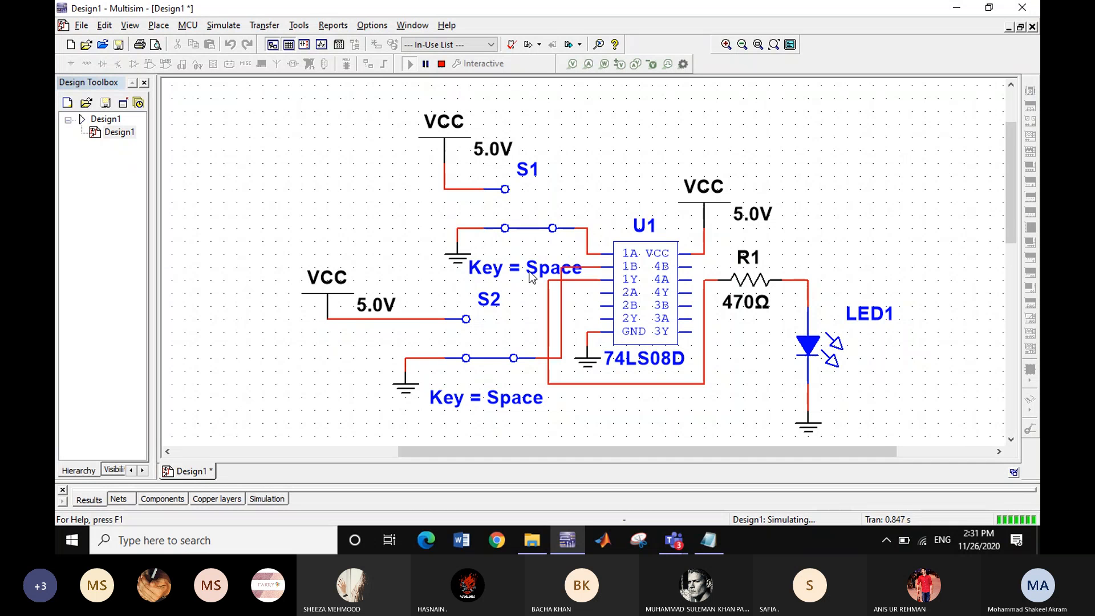
left_click(528, 237)
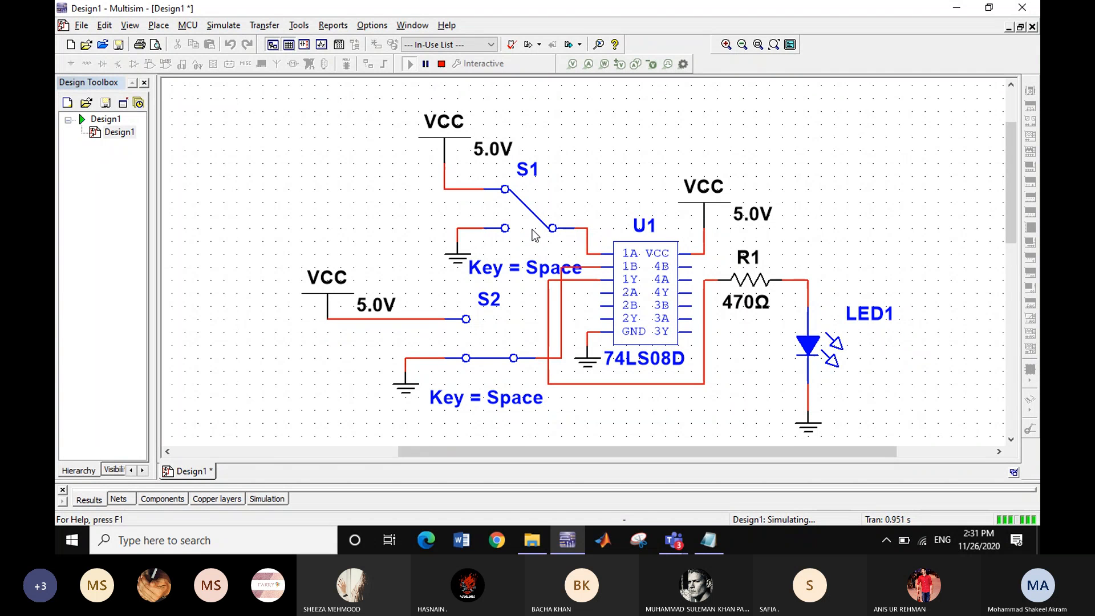
left_click(491, 359)
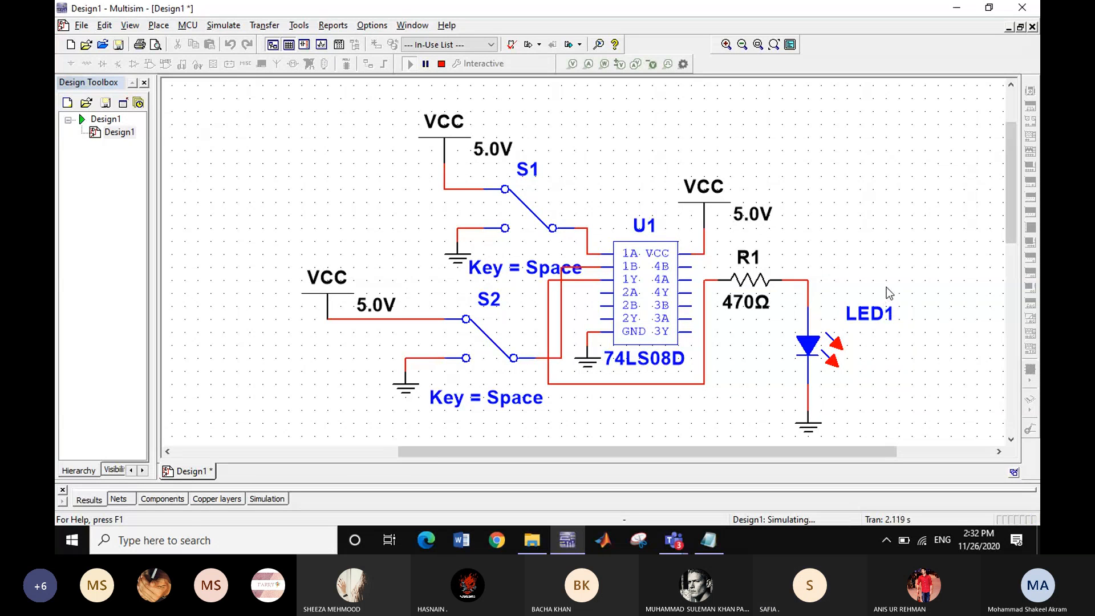
Step: Switch to File Explorer and open the LAB folder inside CE2_DLD
left_click(532, 540)
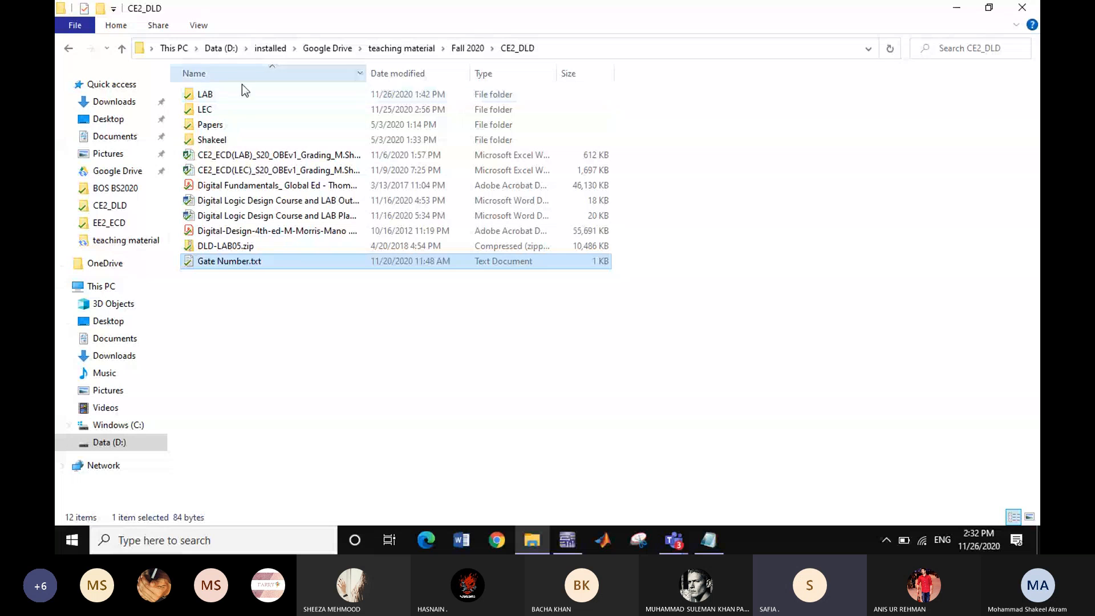
double_click(230, 101)
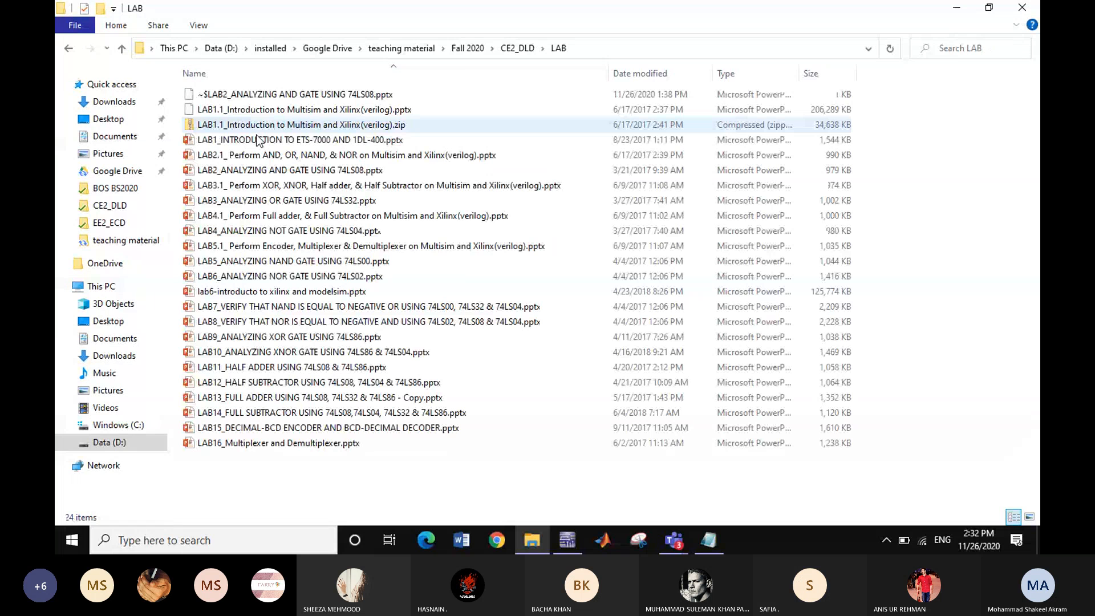